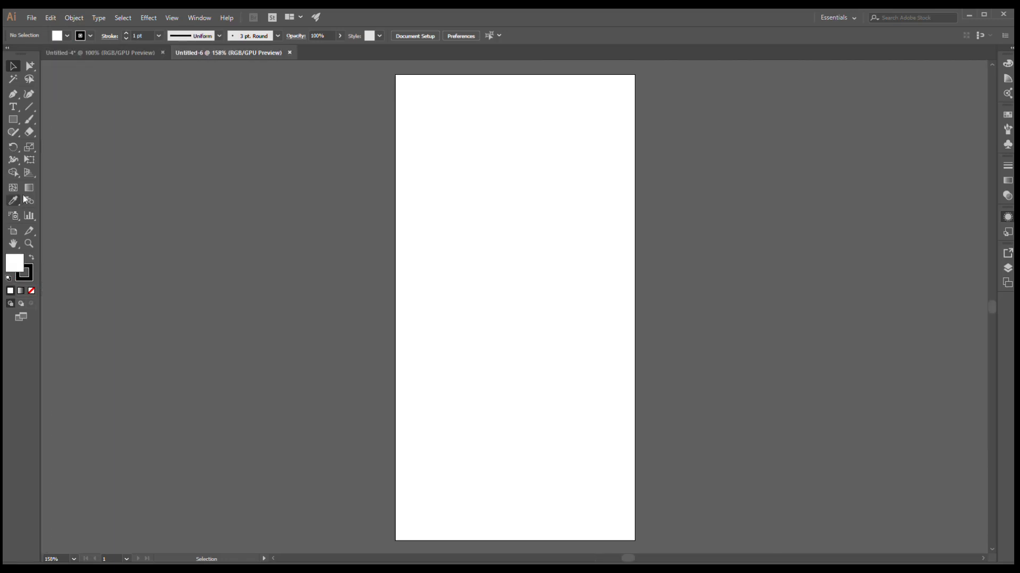
- Set the artboard to the A4 preset in landscape orientation
click(13, 232)
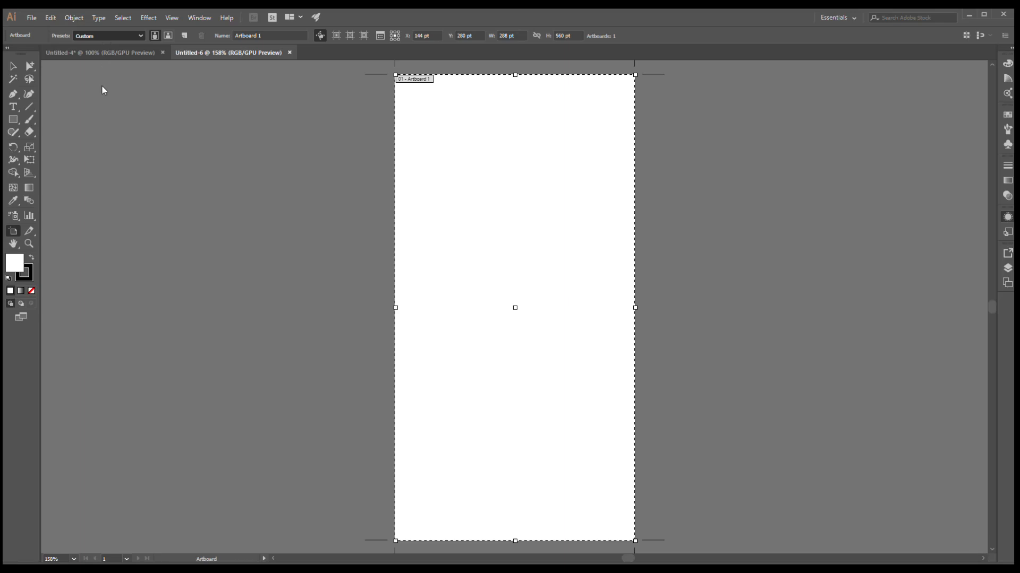
click(100, 118)
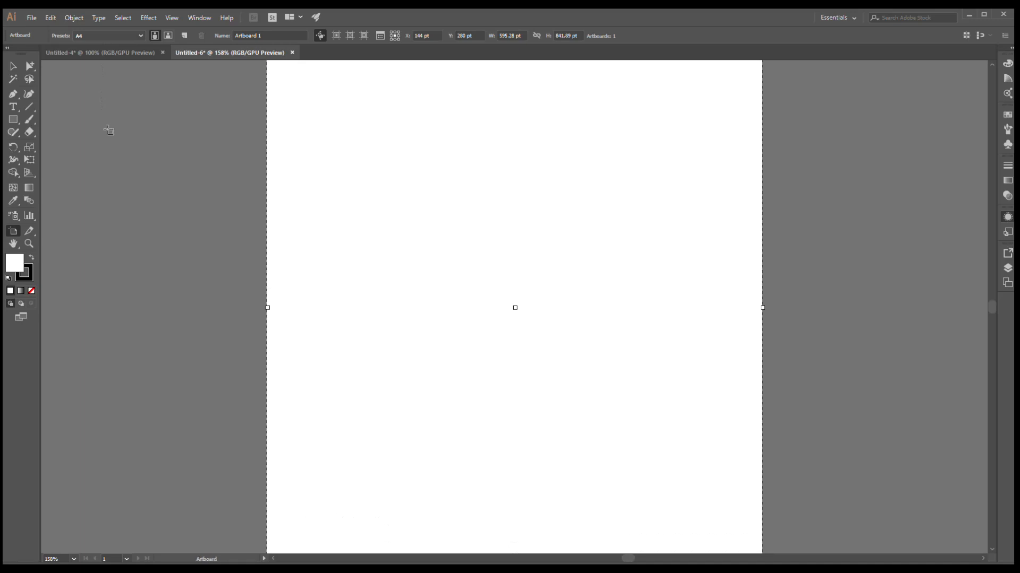
click(168, 37)
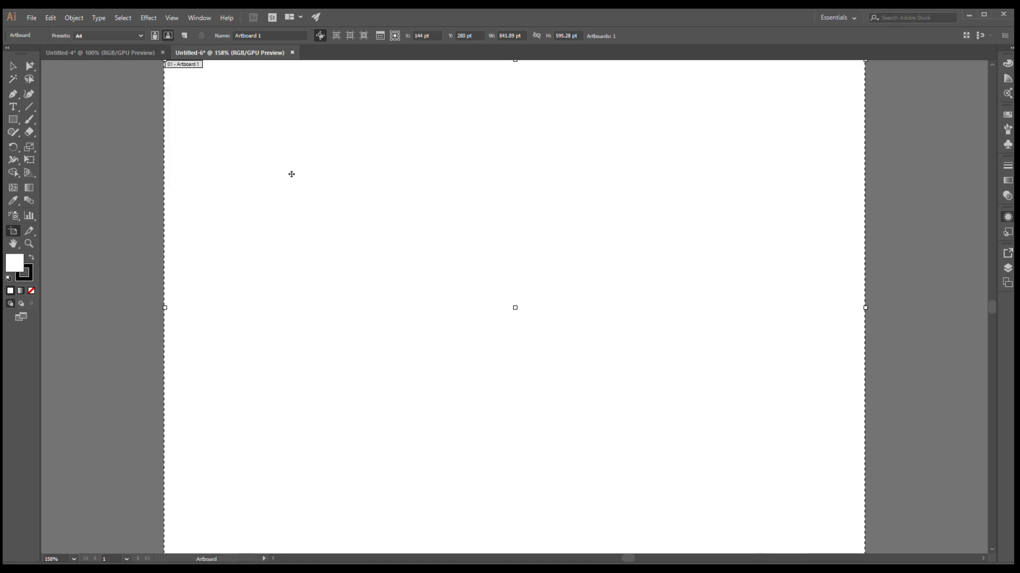
- Draw a square about 147 pt wide on the left side of the artboard with the Rectangle tool
key(v)
key(ctrl+0)
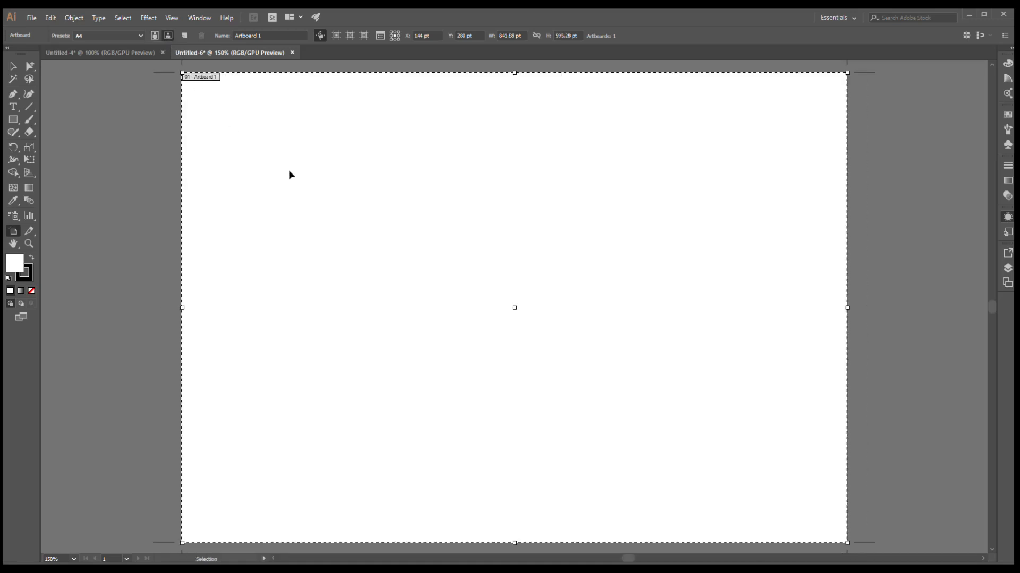
click(13, 68)
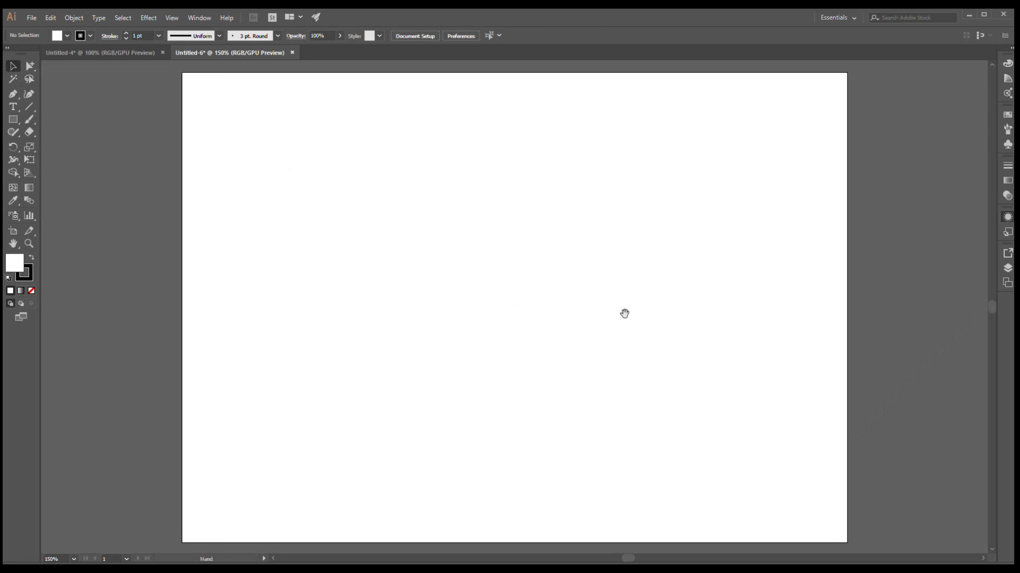
drag(624, 312, 596, 310)
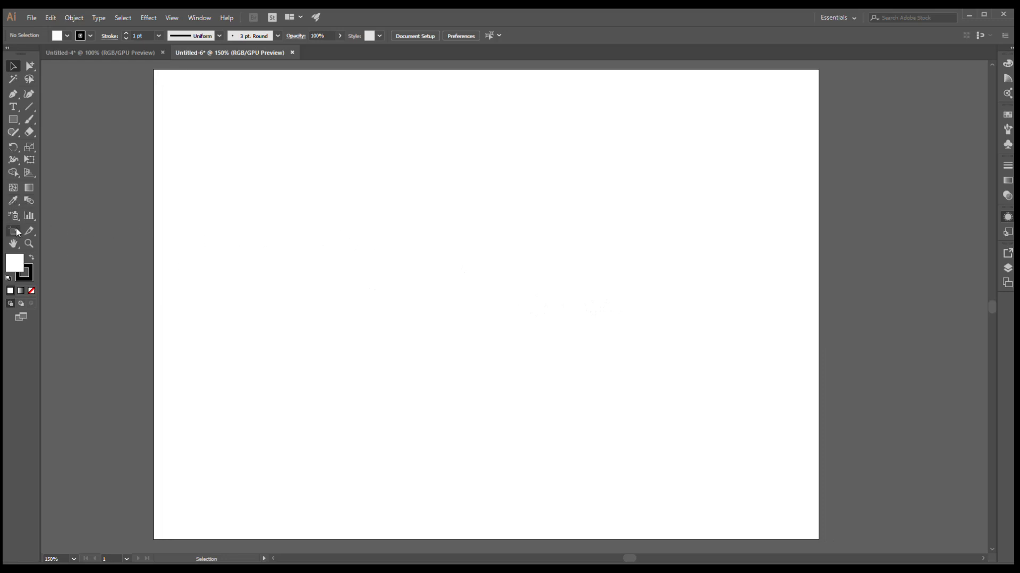
click(15, 121)
drag(285, 232, 399, 354)
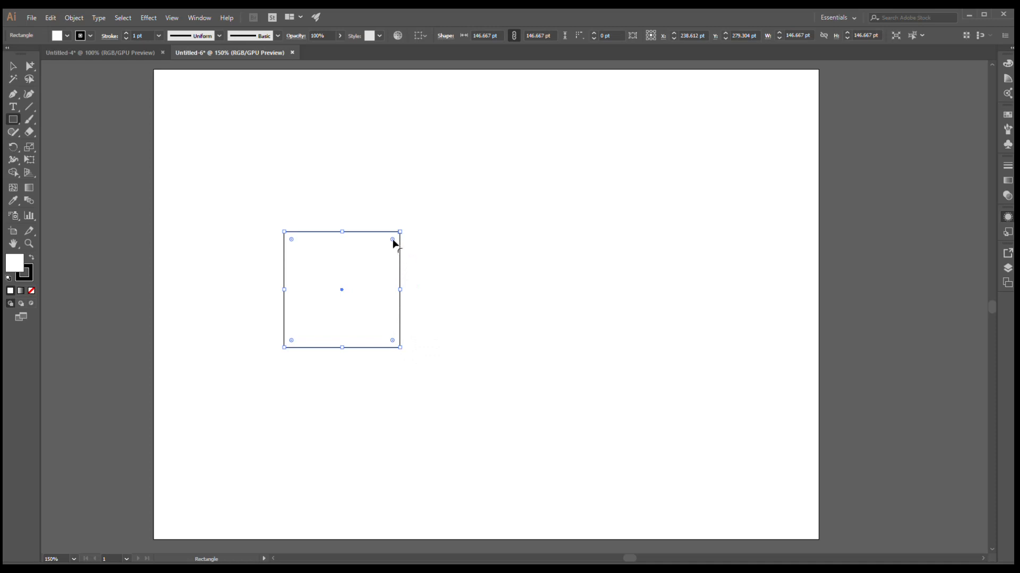
- Round the square's corners to a radius of about 23 pt and set its fill to none
drag(393, 240, 397, 268)
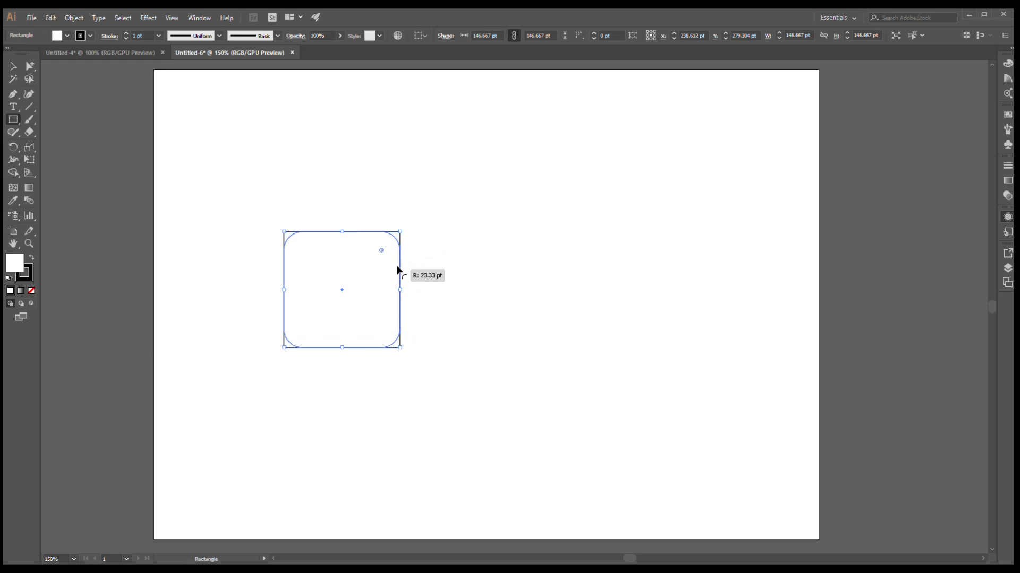
drag(397, 270, 401, 270)
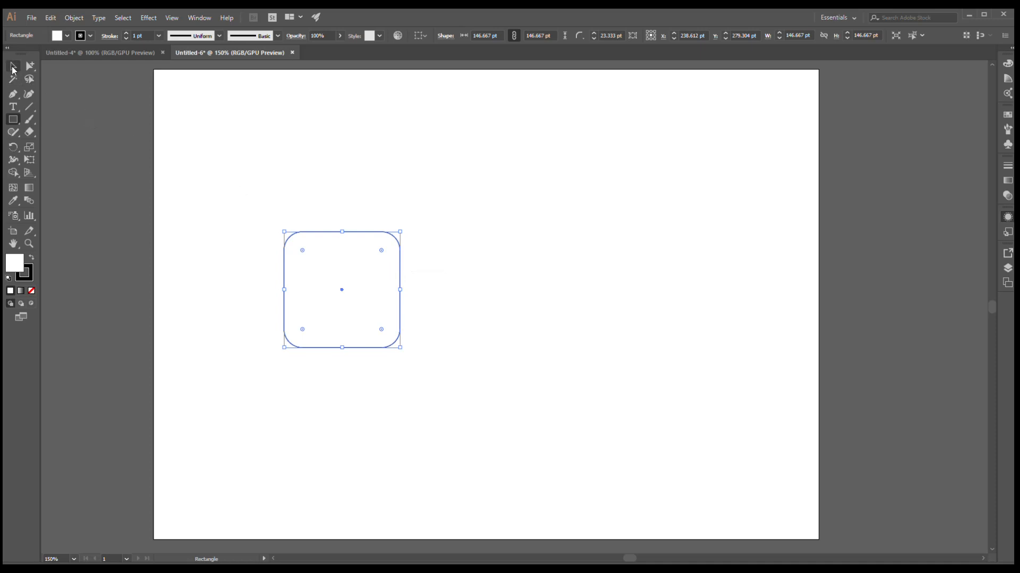
click(12, 66)
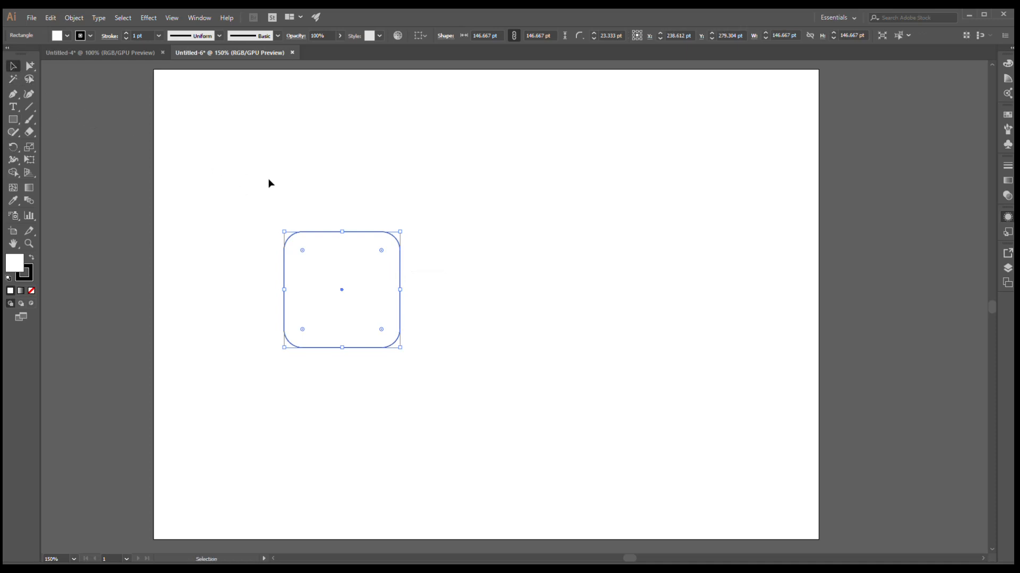
click(269, 184)
click(322, 255)
key(slash)
click(356, 215)
scroll(358, 217, up, 1)
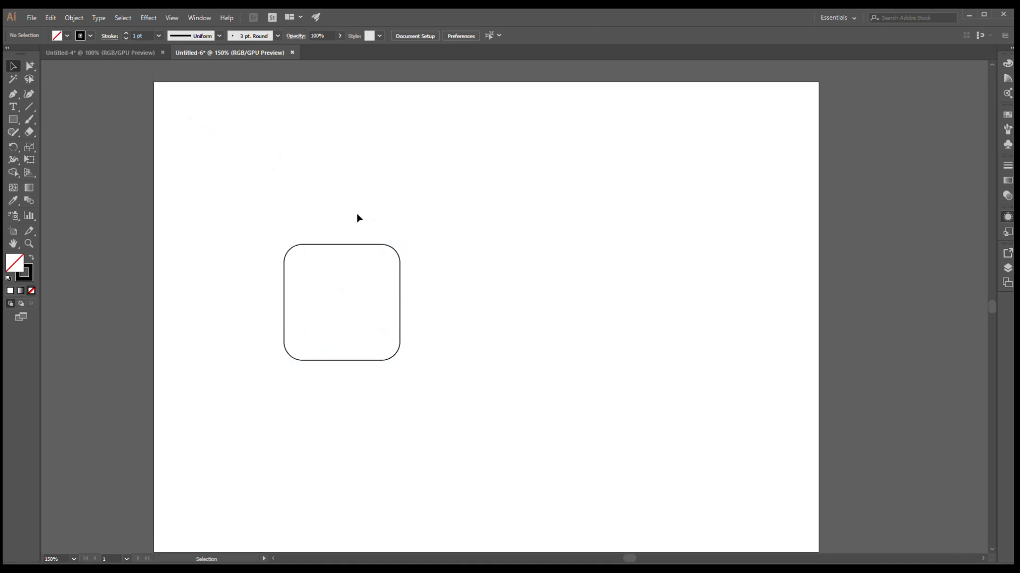
scroll(358, 216, down, 2)
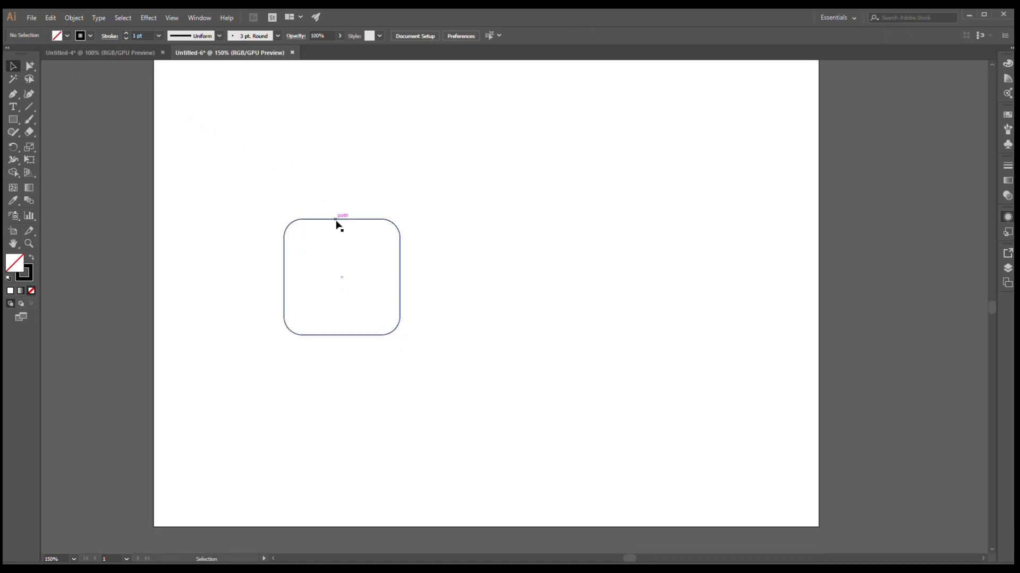
- Duplicate the rounded square and place the copy to the right of the original at the same height
click(336, 221)
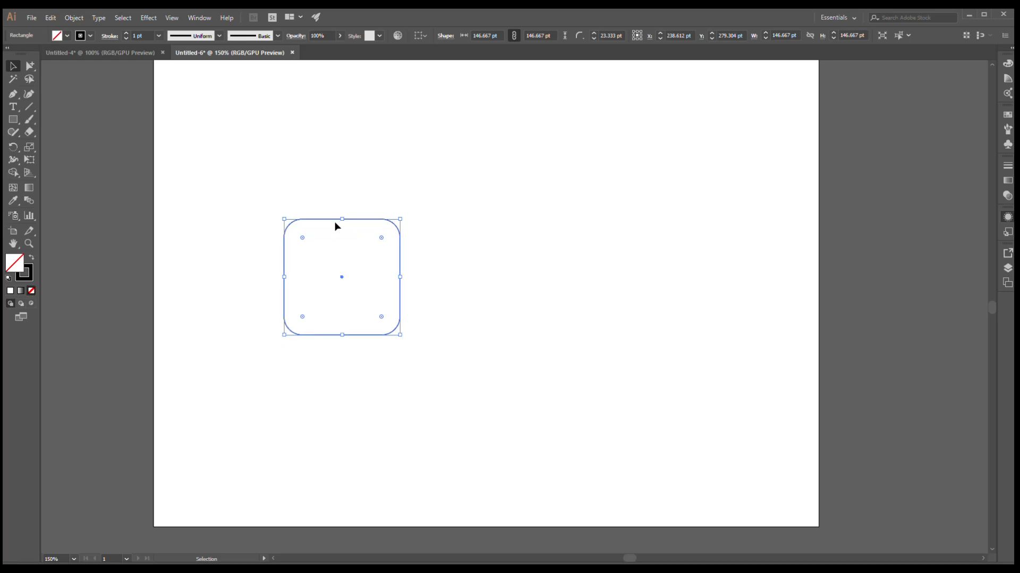
key(shift)
shift+click(334, 221)
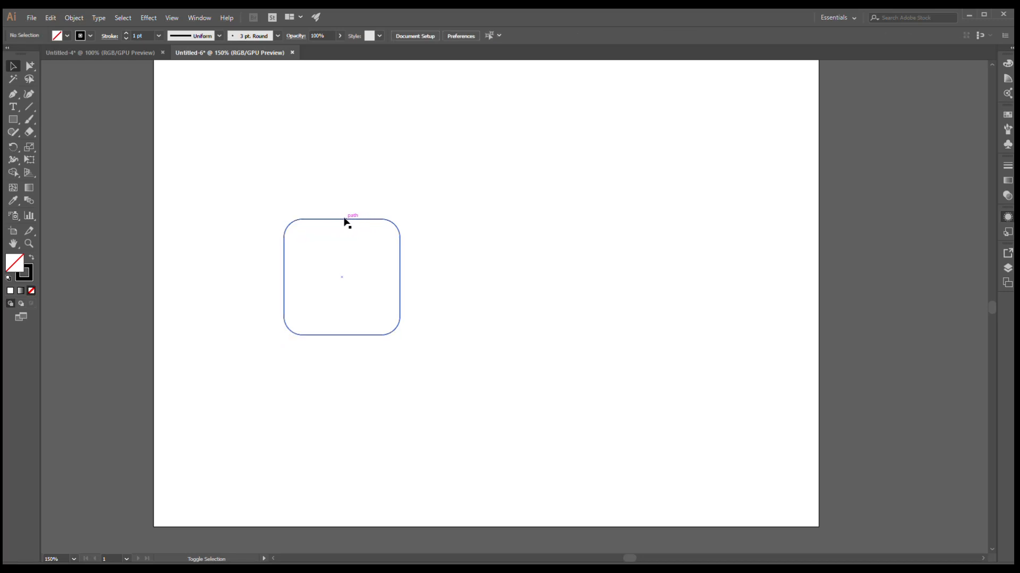
drag(344, 220, 510, 228)
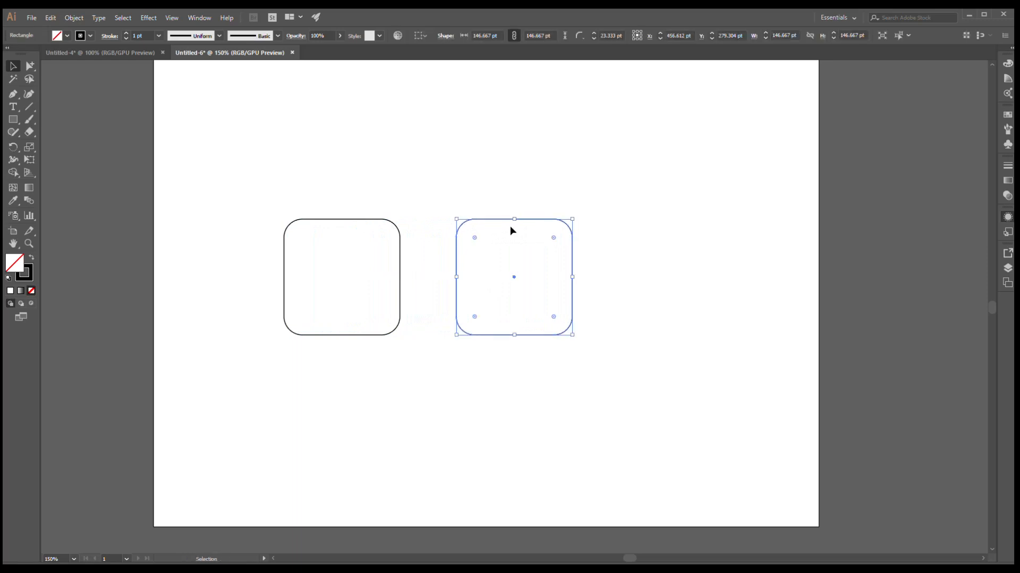
click(499, 191)
scroll(430, 212, up, 1)
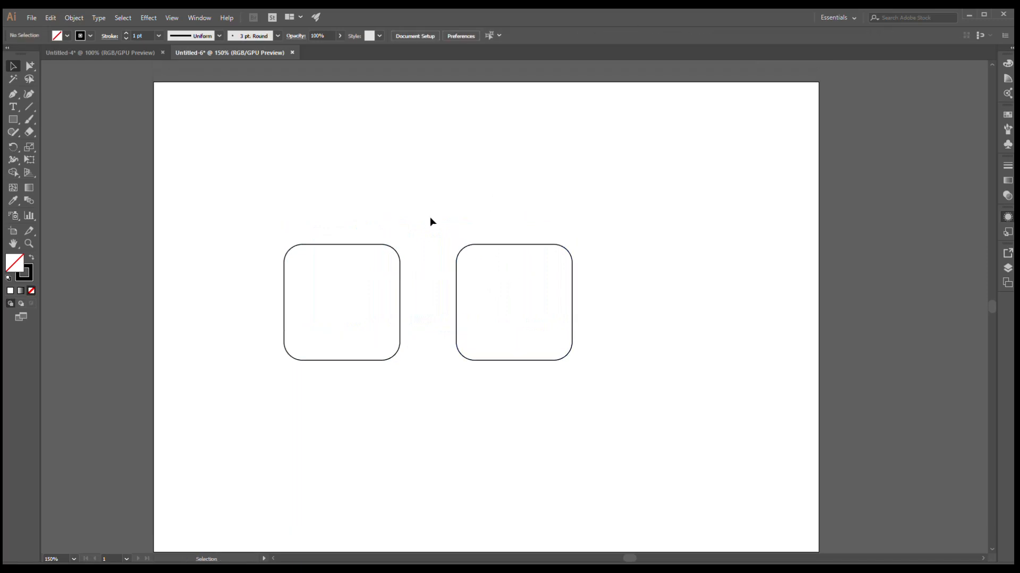
click(324, 245)
double_click(324, 245)
click(329, 219)
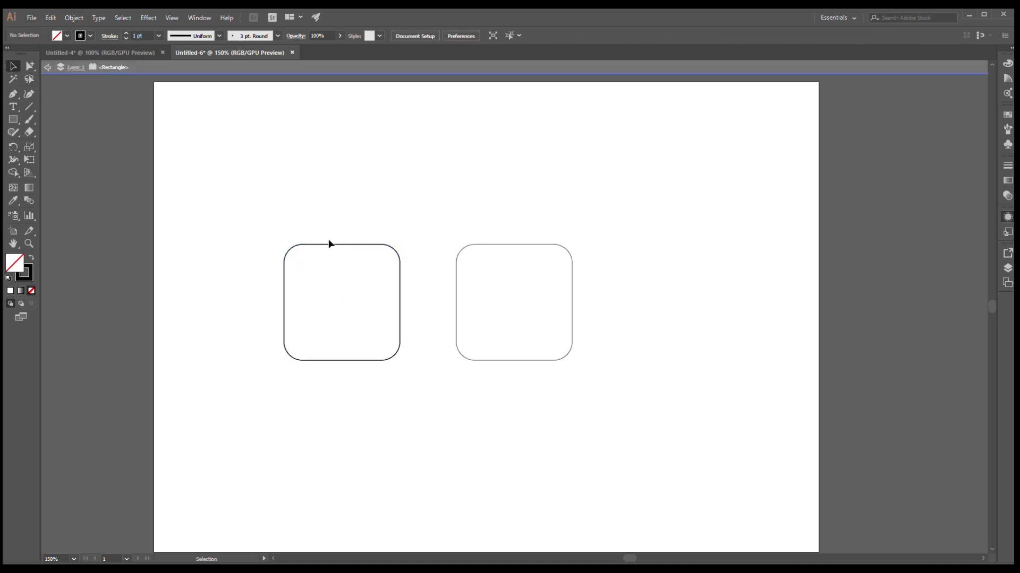
key(Escape)
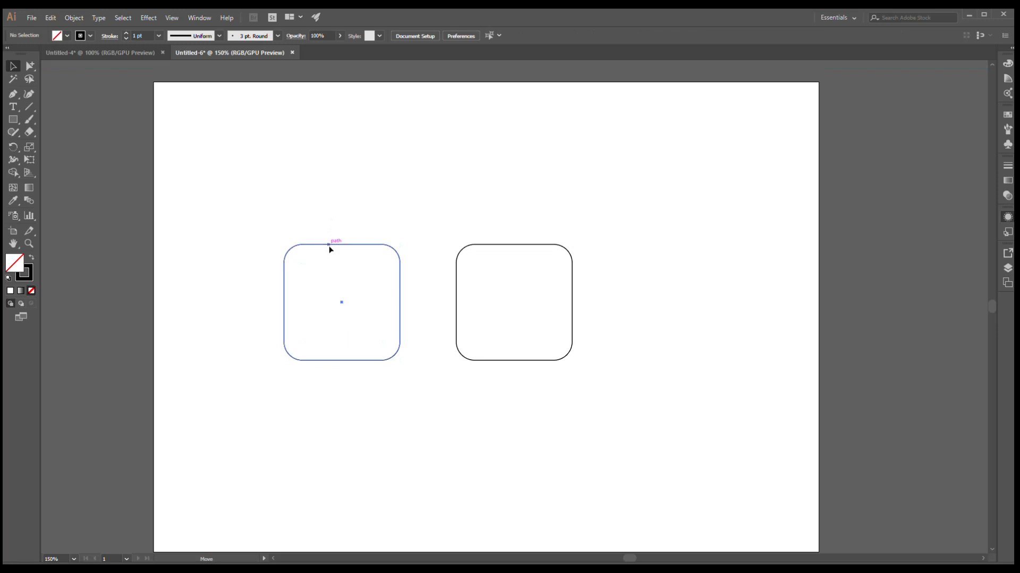
- Place another copy of the left square between the two, overlapping both of them
drag(329, 246, 412, 251)
click(401, 216)
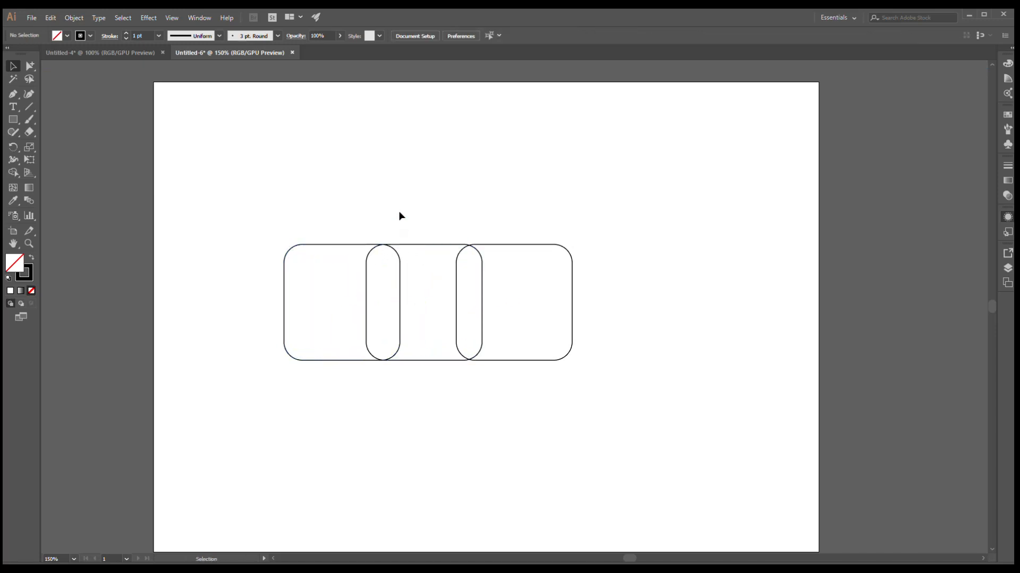
- Scale the middle square up proportionally so it extends above and below the side squares
click(426, 246)
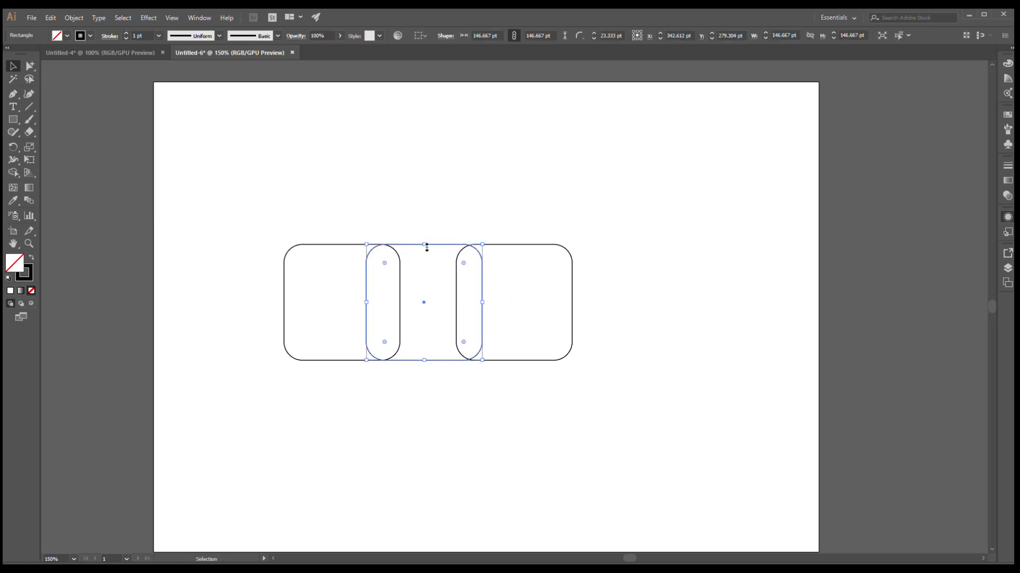
drag(448, 274, 486, 275)
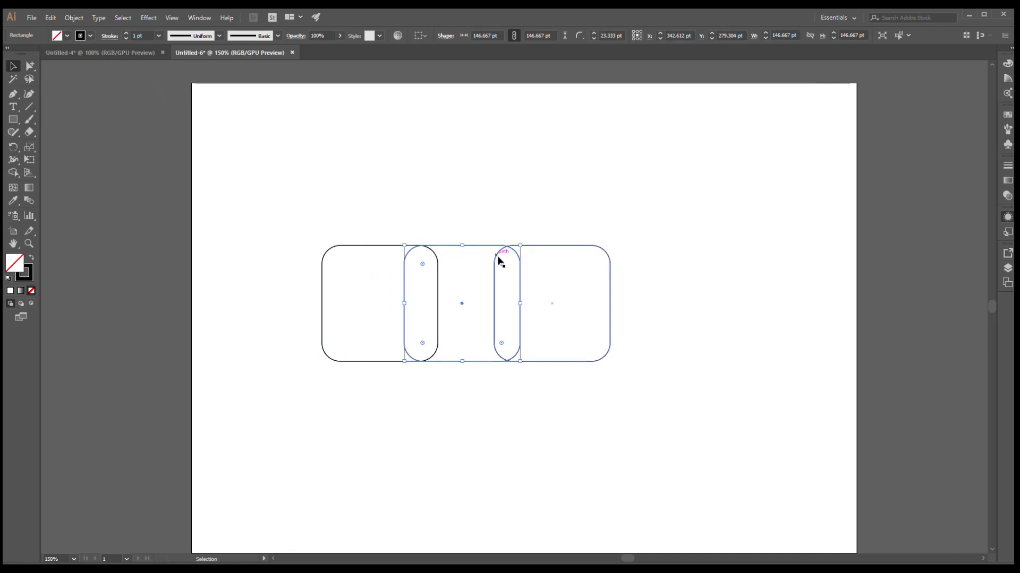
click(477, 250)
click(474, 245)
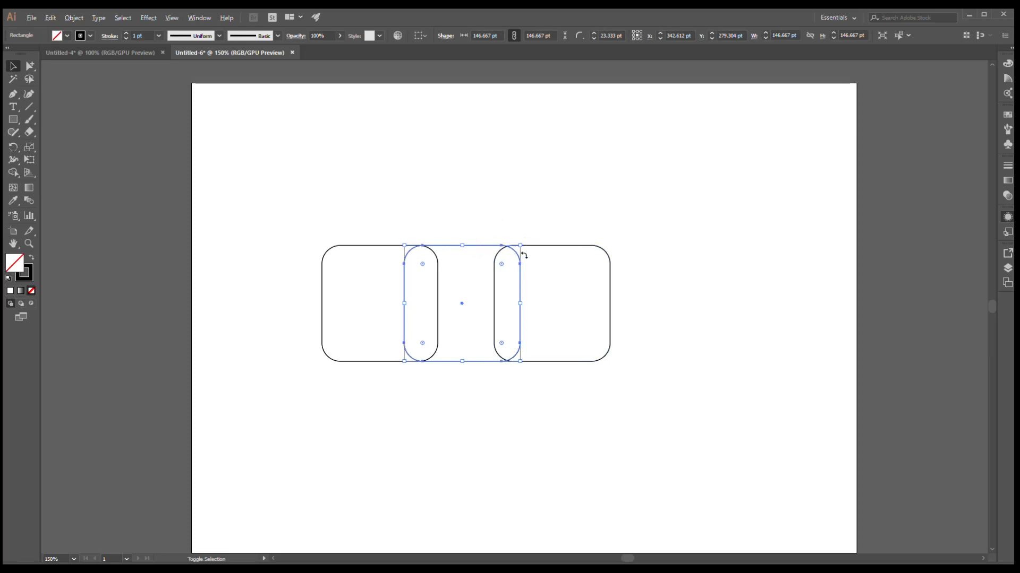
drag(523, 248, 540, 238)
click(588, 212)
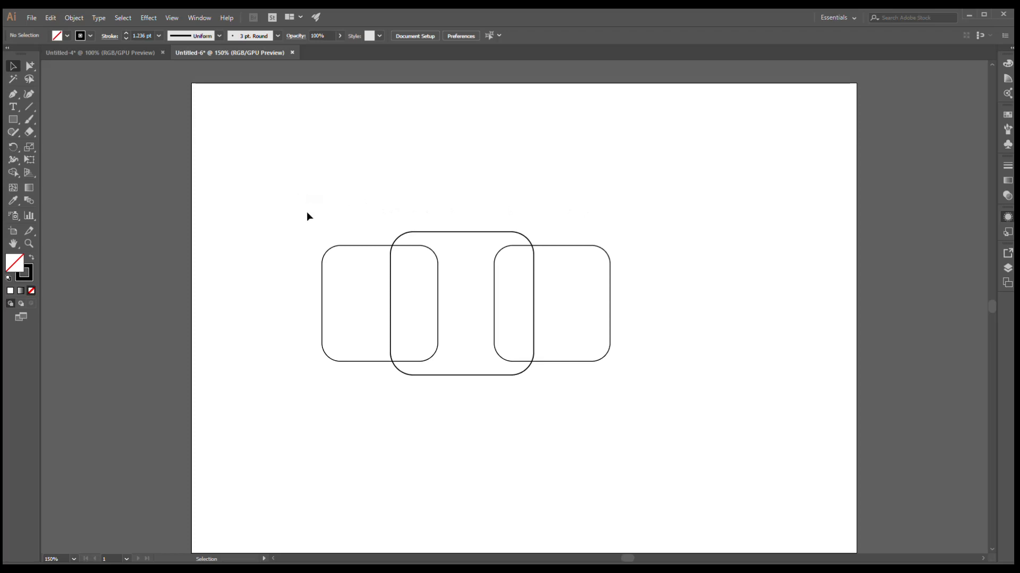
- Distribute the three squares evenly by their horizontal centers
drag(291, 205, 678, 426)
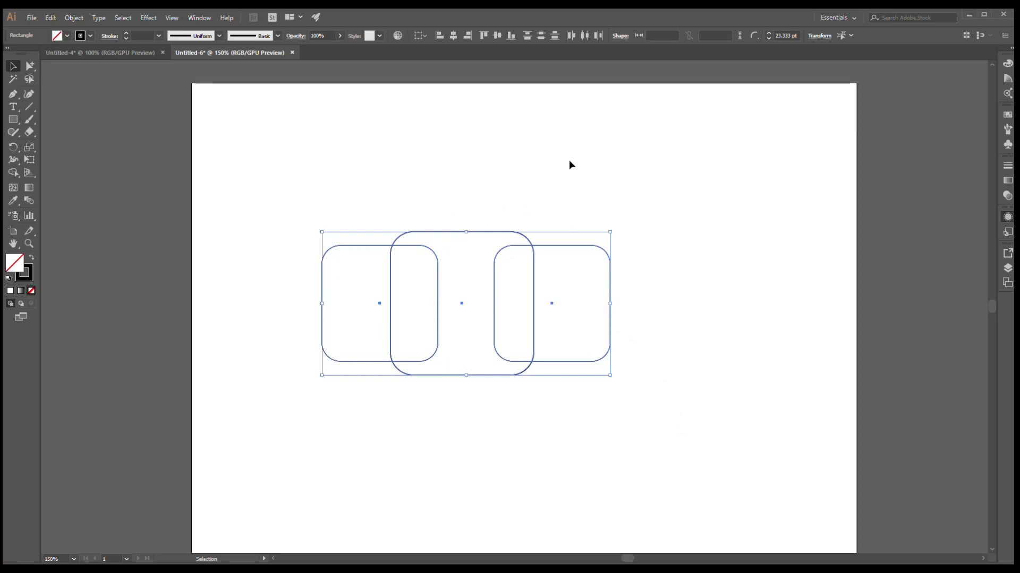
click(586, 36)
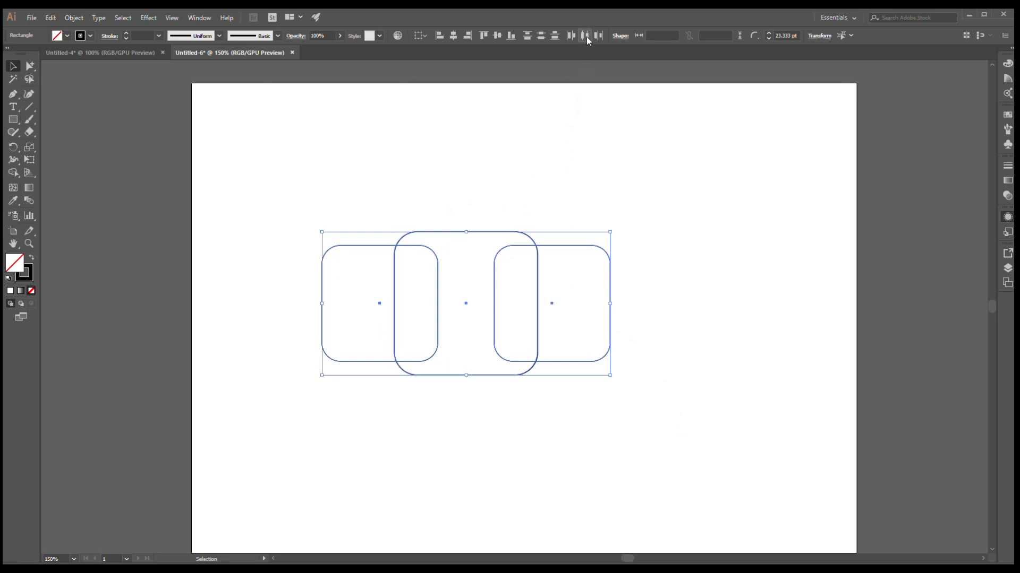
click(612, 173)
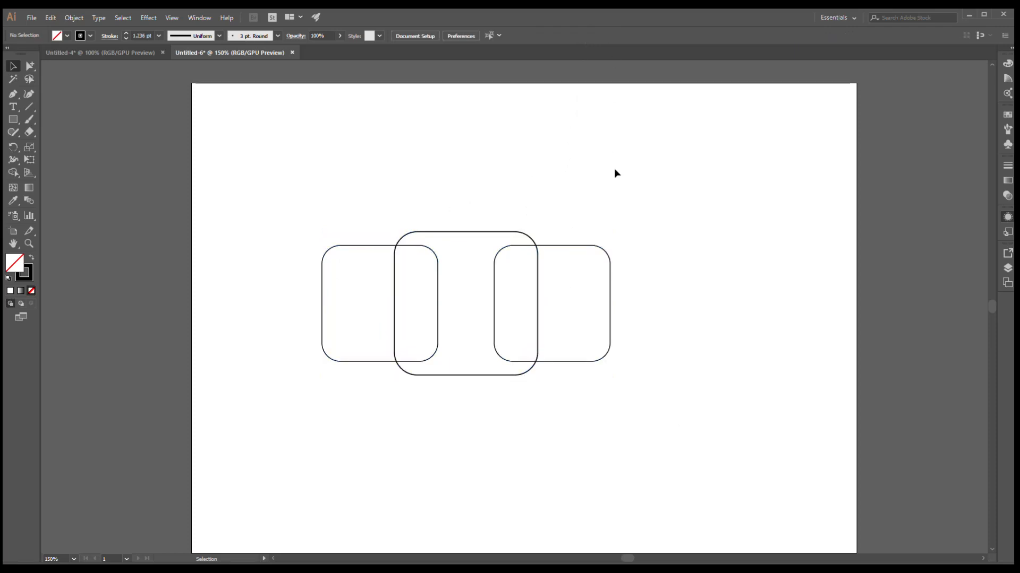
- Align the three squares on their vertical centers
drag(319, 169, 688, 400)
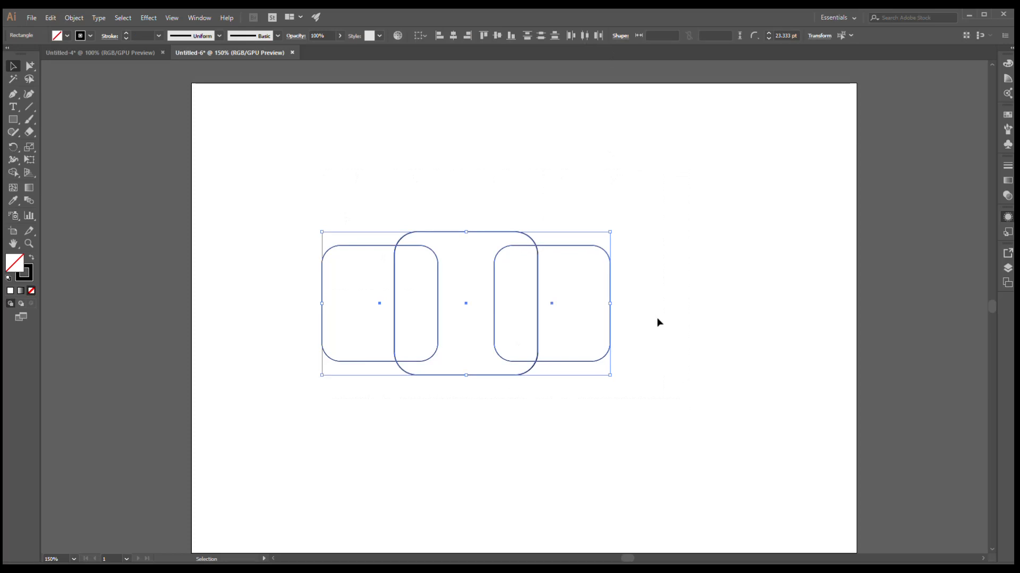
click(541, 36)
click(628, 203)
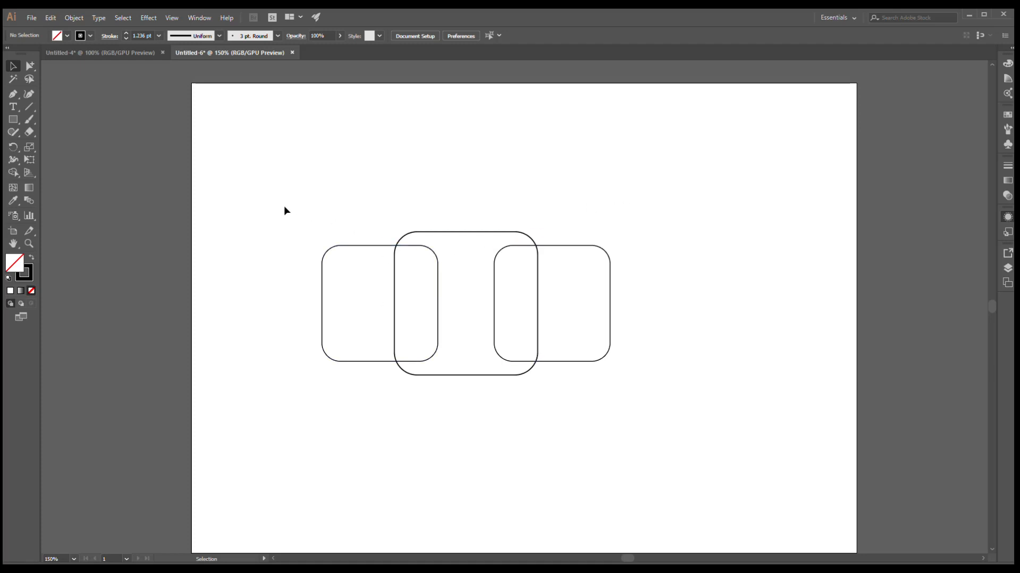
- Use the Shape Builder tool to merge each side square with the regions where it overlaps the middle square
drag(271, 197, 685, 419)
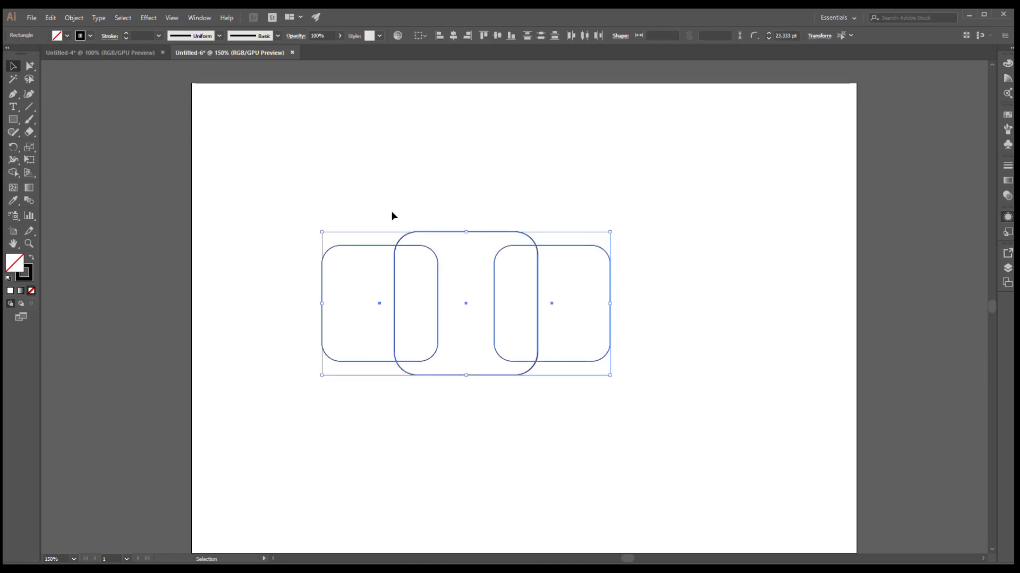
click(14, 175)
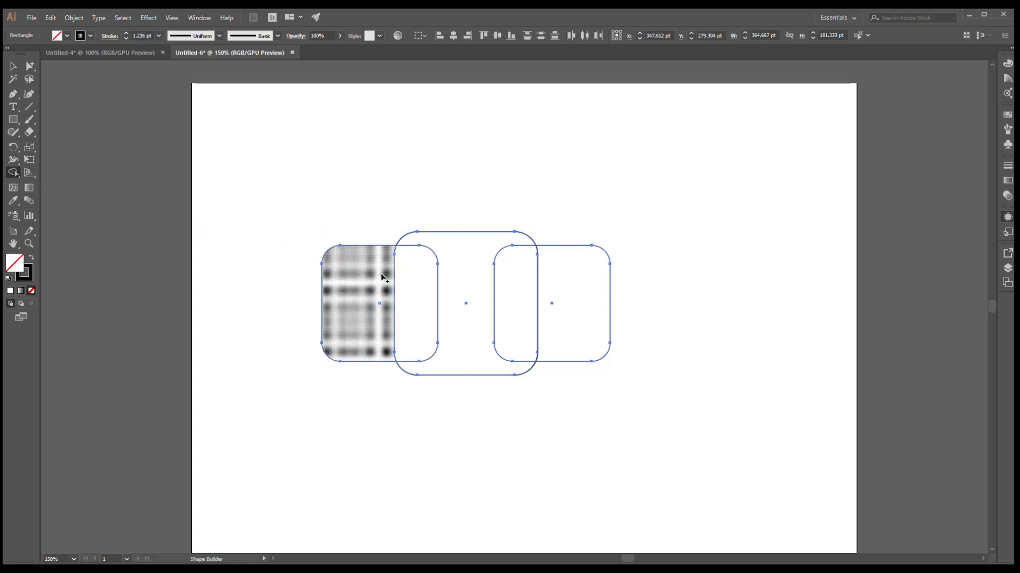
drag(382, 277, 412, 298)
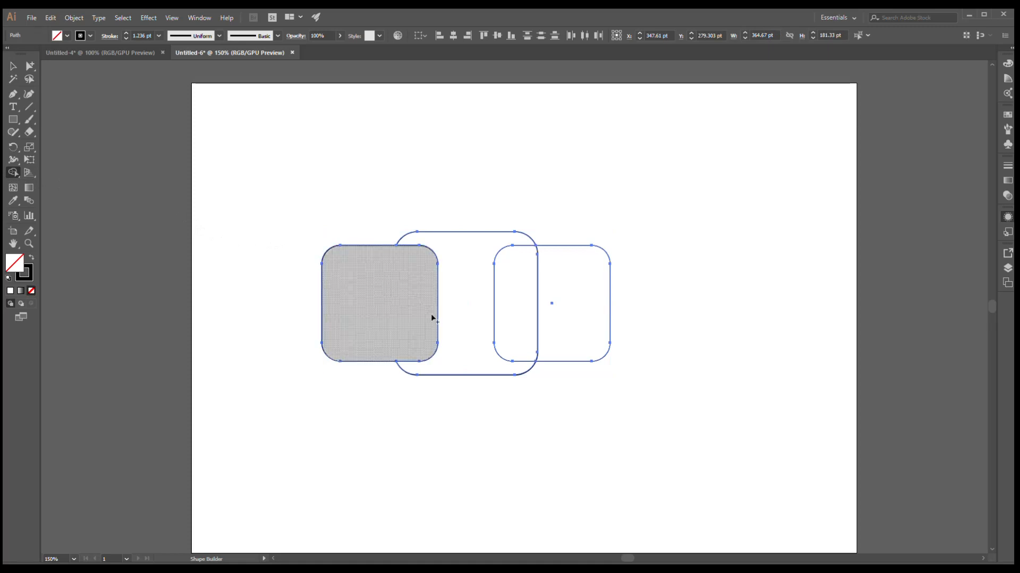
drag(553, 270, 523, 289)
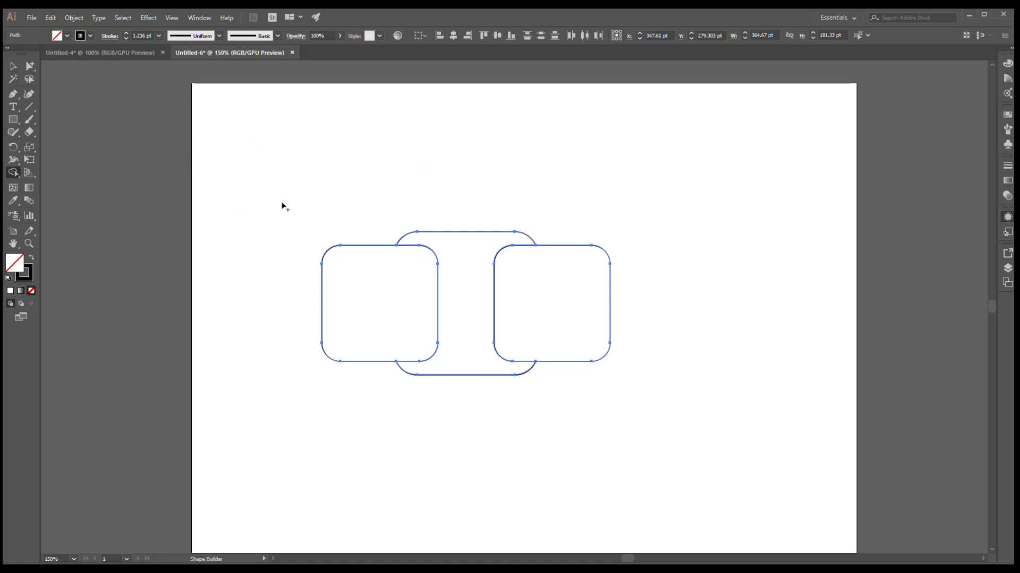
- Fill the left rounded square with green and remove its stroke
click(12, 66)
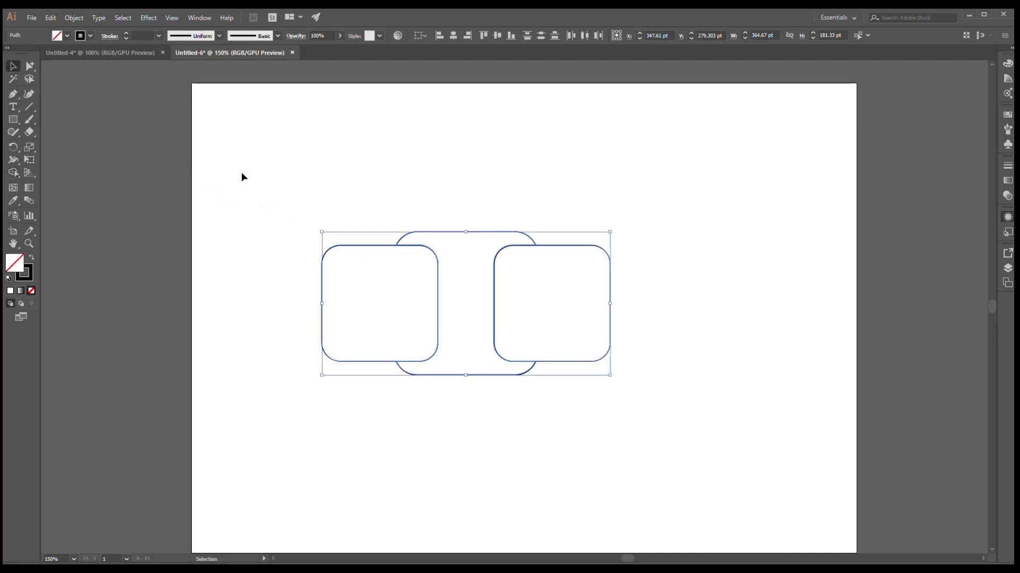
click(295, 197)
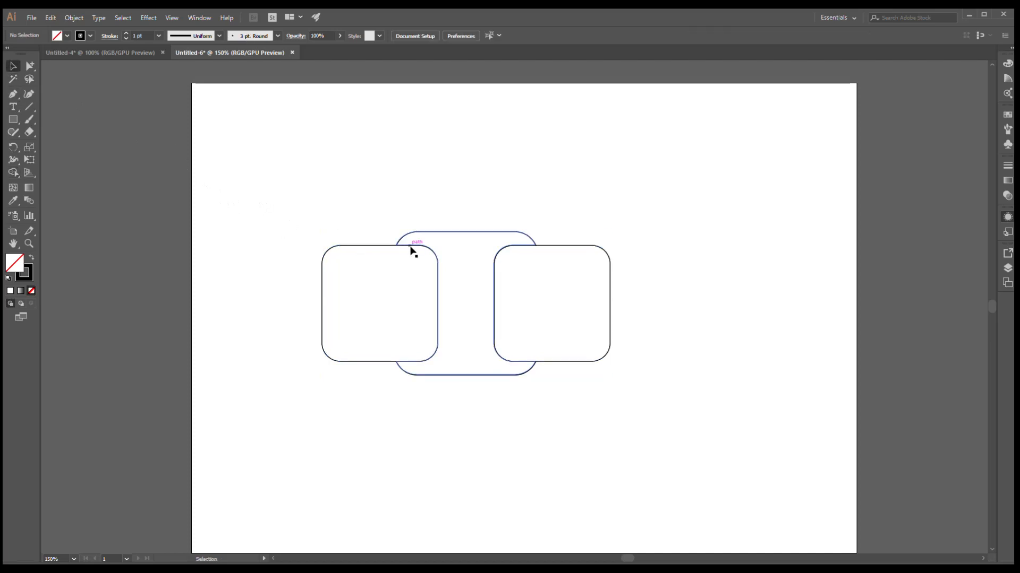
click(413, 251)
click(296, 205)
click(325, 262)
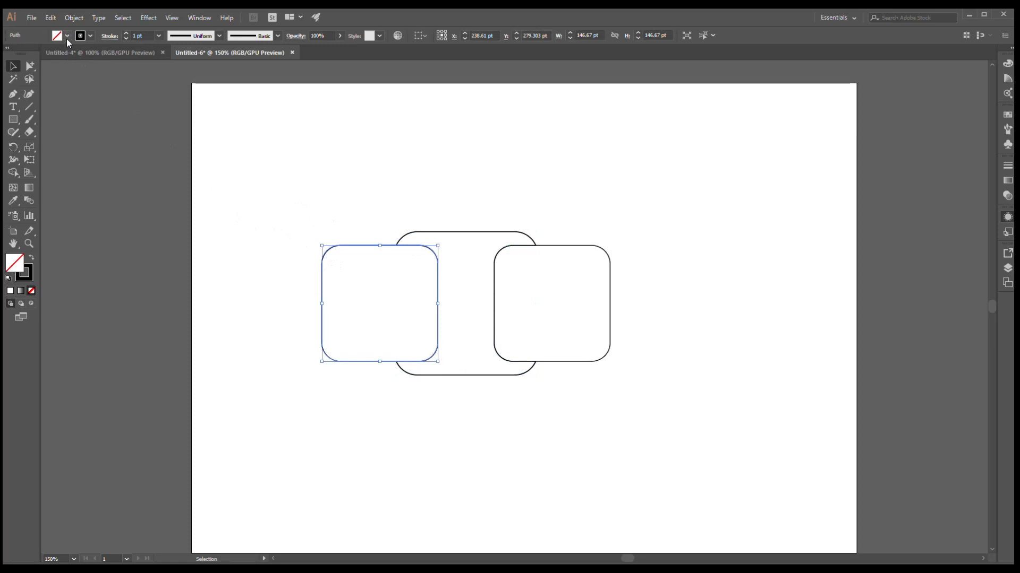
click(35, 64)
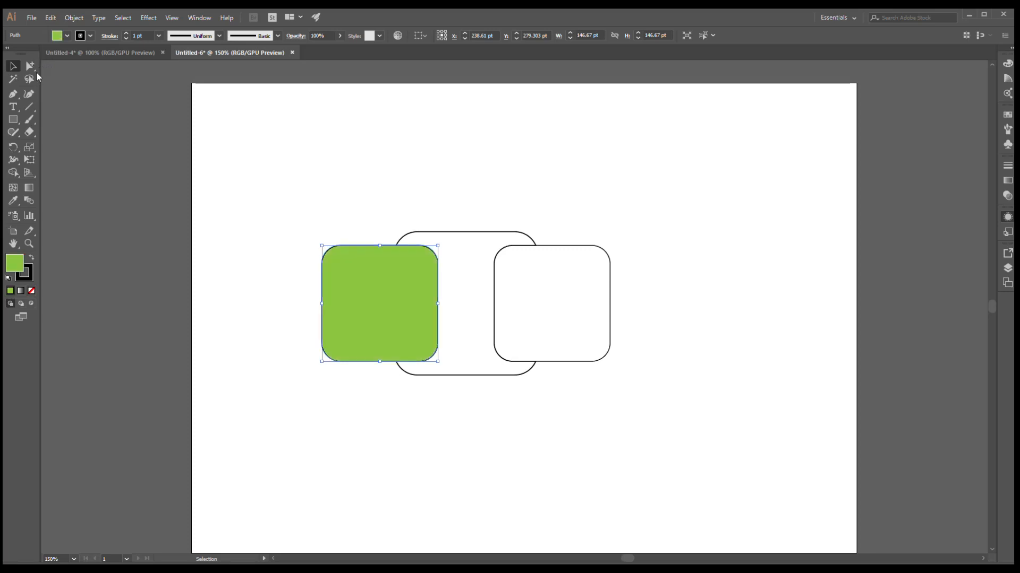
click(84, 39)
- Copy the left square's green fill onto the right square with the Eyedropper tool
click(13, 58)
click(279, 161)
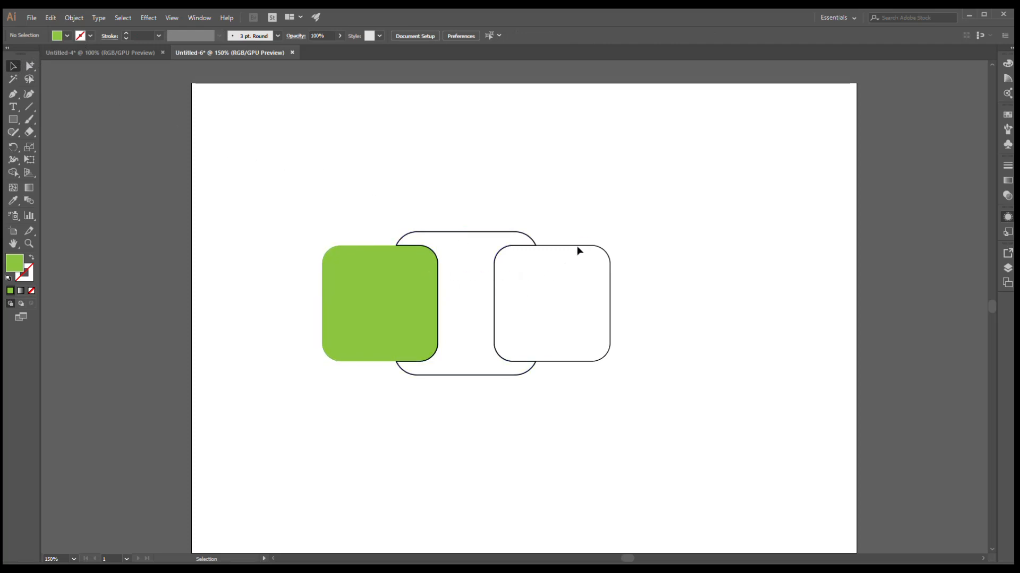
click(561, 247)
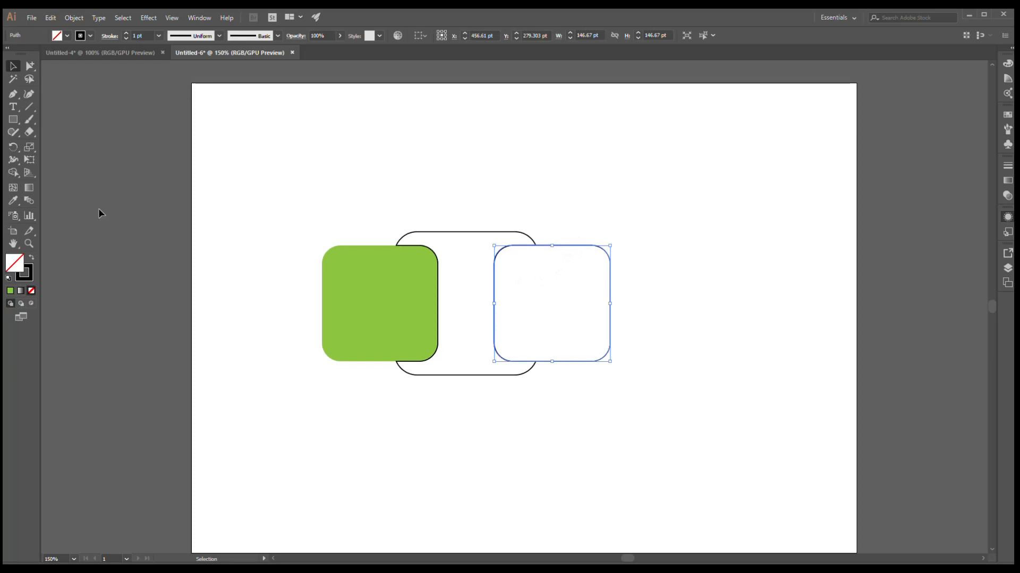
click(13, 202)
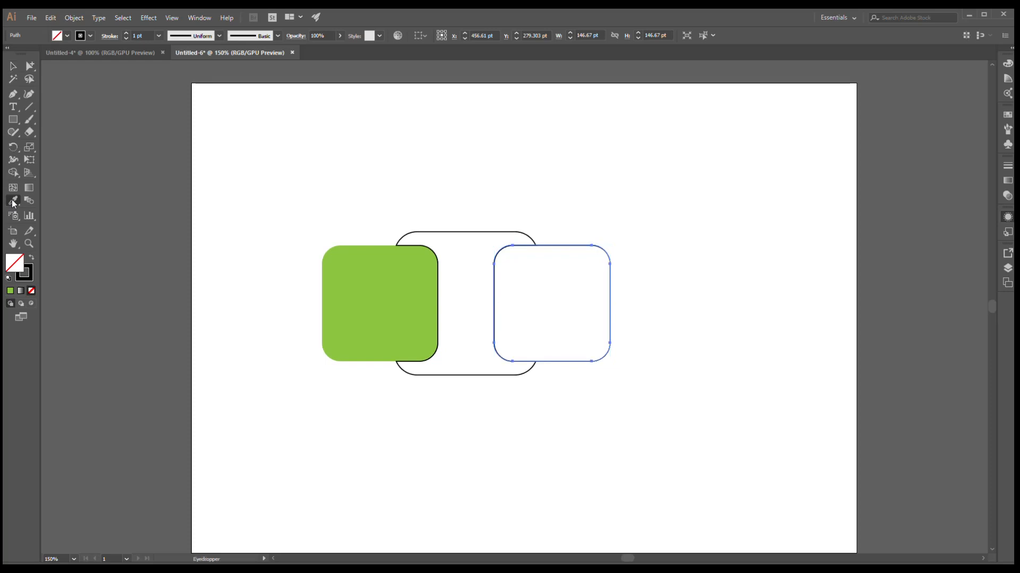
click(372, 288)
- Fill the merged middle shape with dark grey
key(v)
click(467, 235)
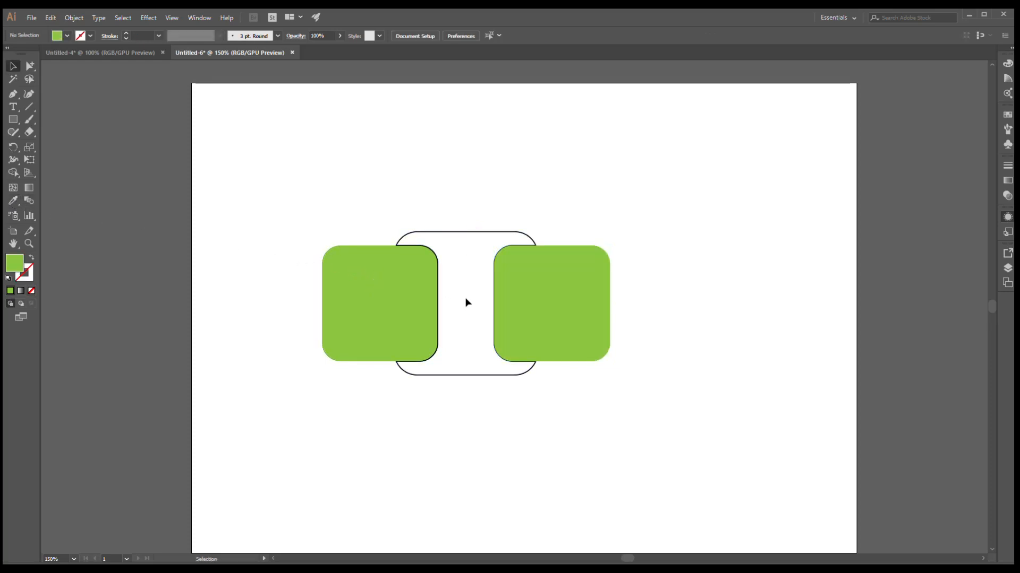
click(469, 234)
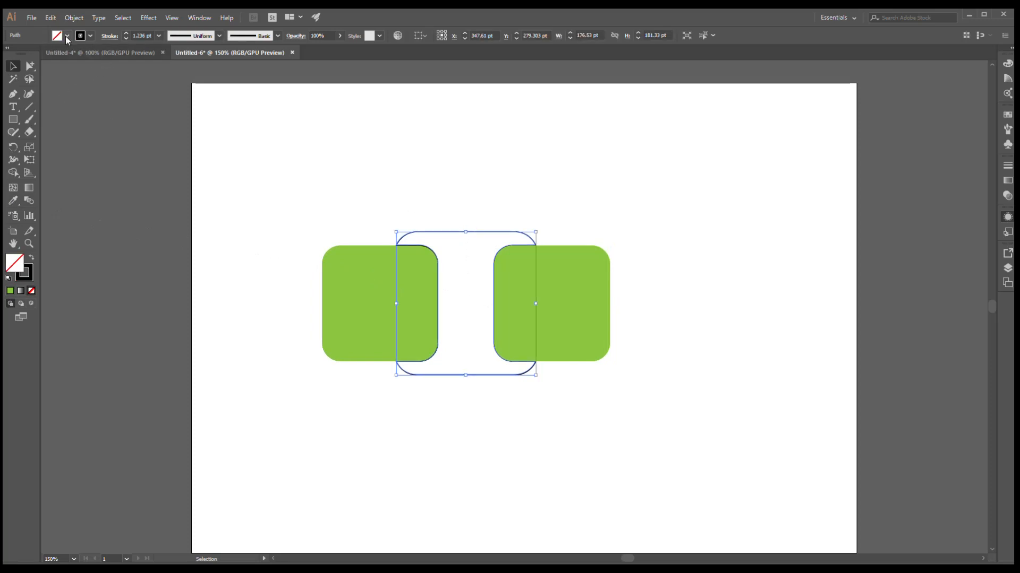
click(50, 96)
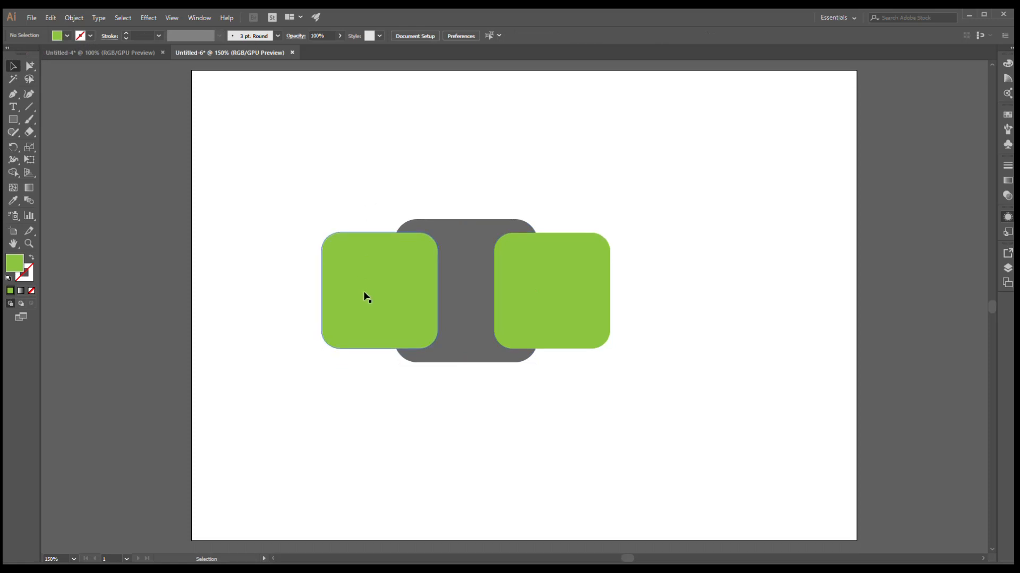
- Create white offset outlines around both green squares
click(366, 298)
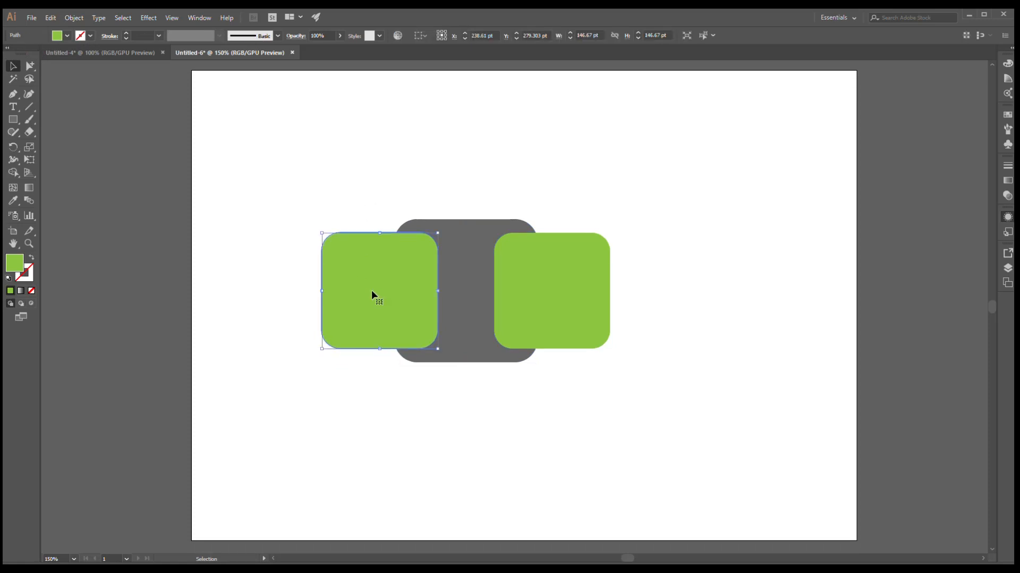
shift+click(541, 279)
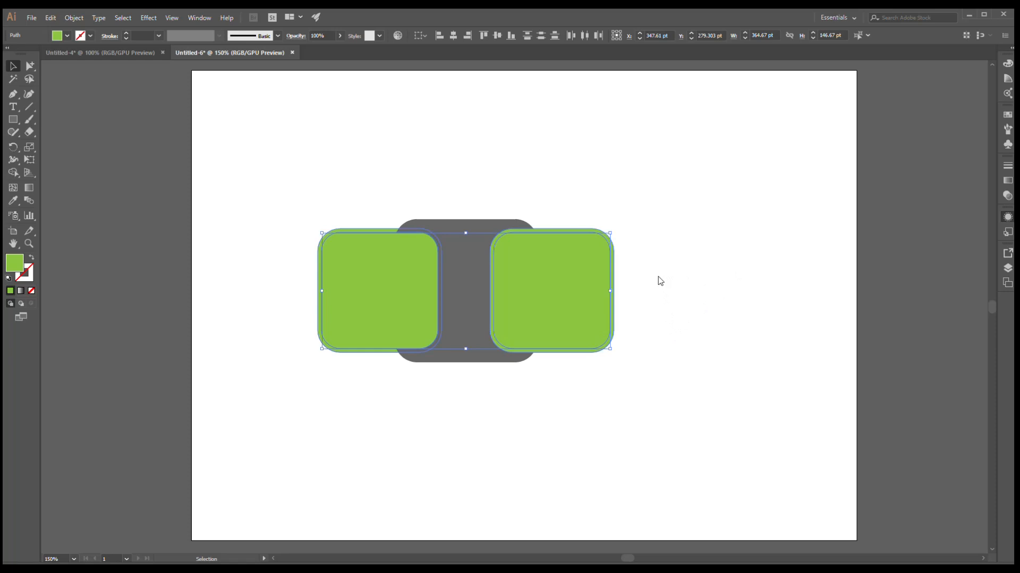
click(670, 336)
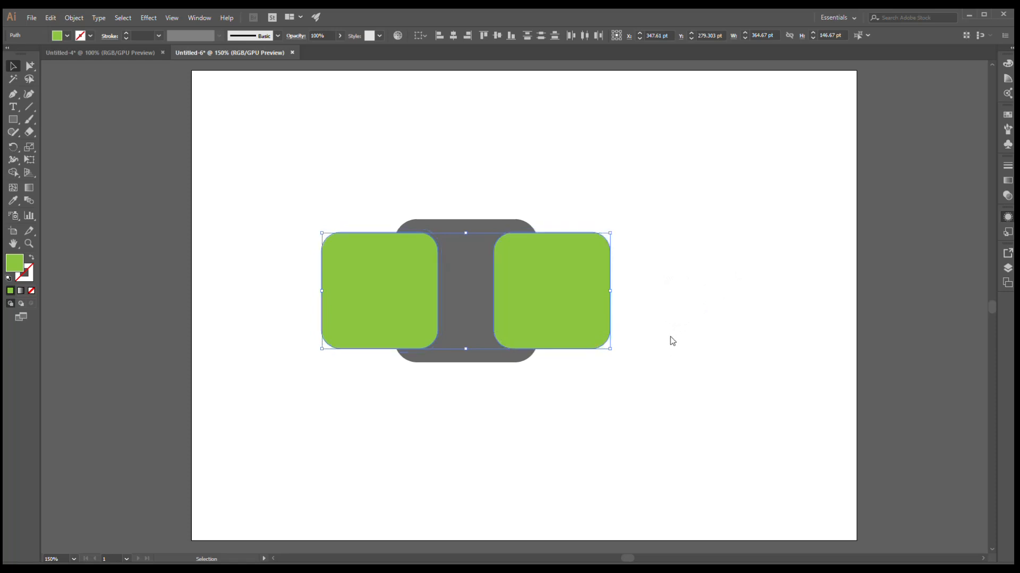
click(670, 336)
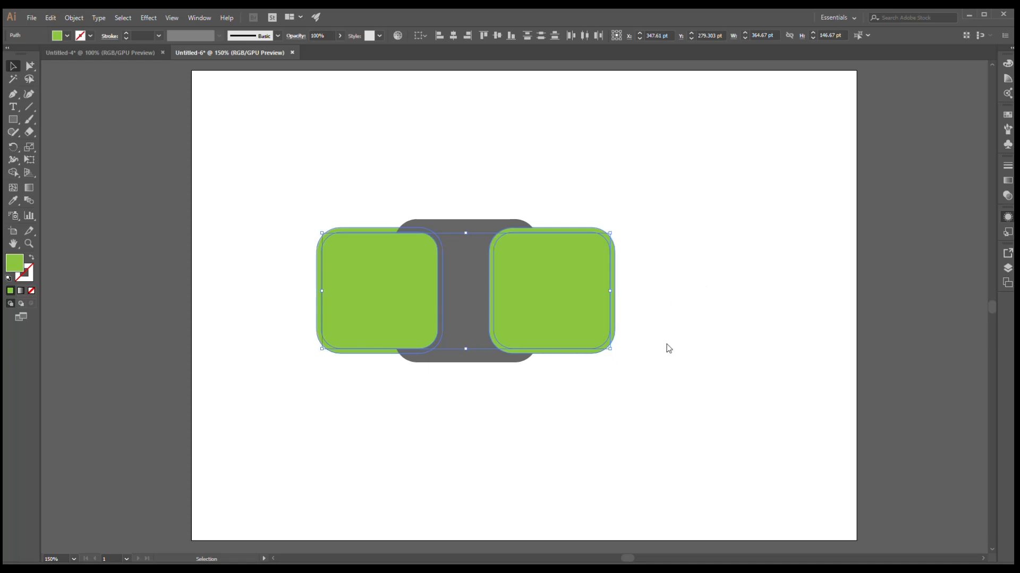
click(658, 334)
click(657, 334)
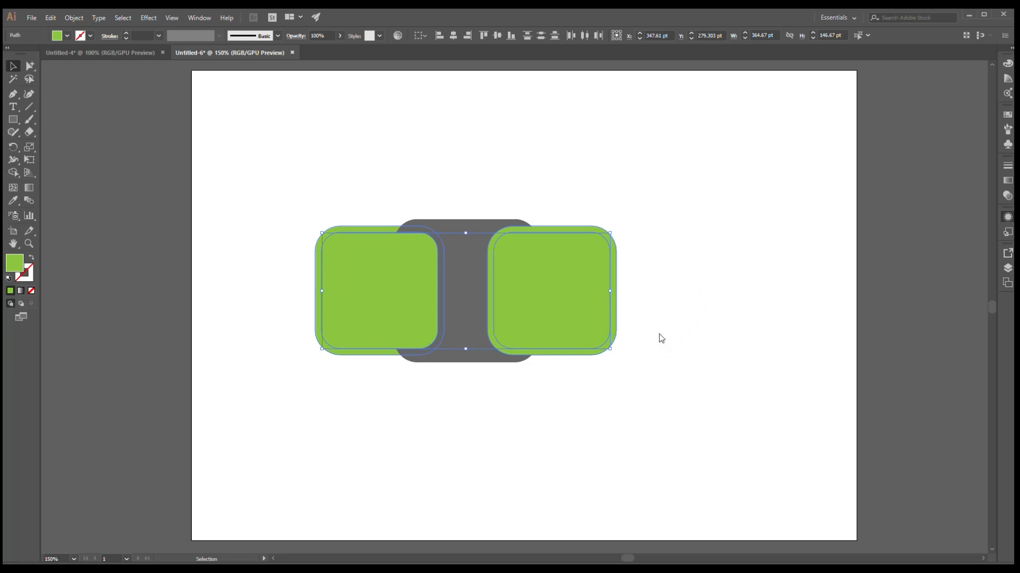
click(715, 337)
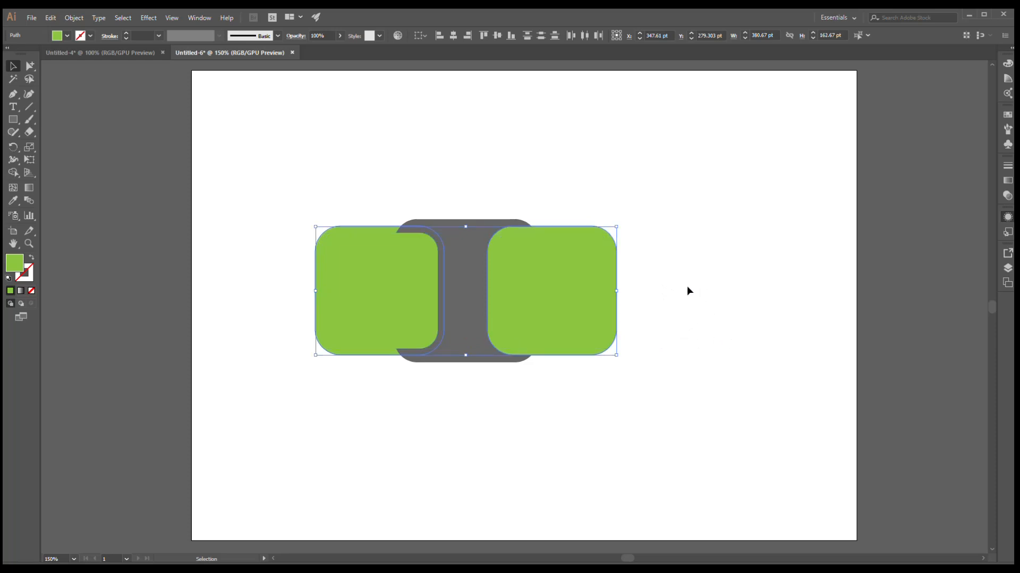
click(30, 57)
click(279, 186)
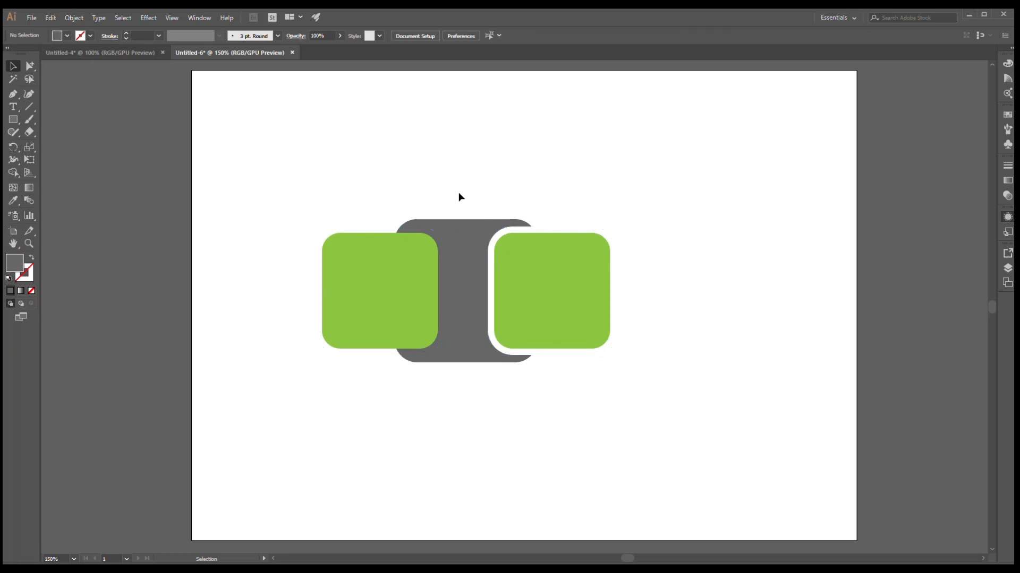
- Send the grey middle shape to the back behind the white outlines
click(457, 250)
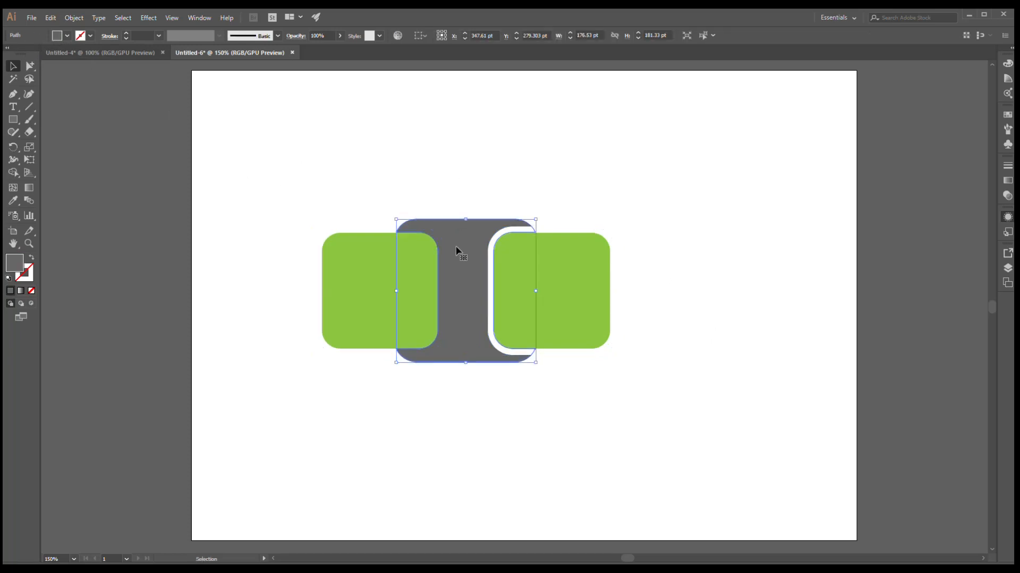
key(a)
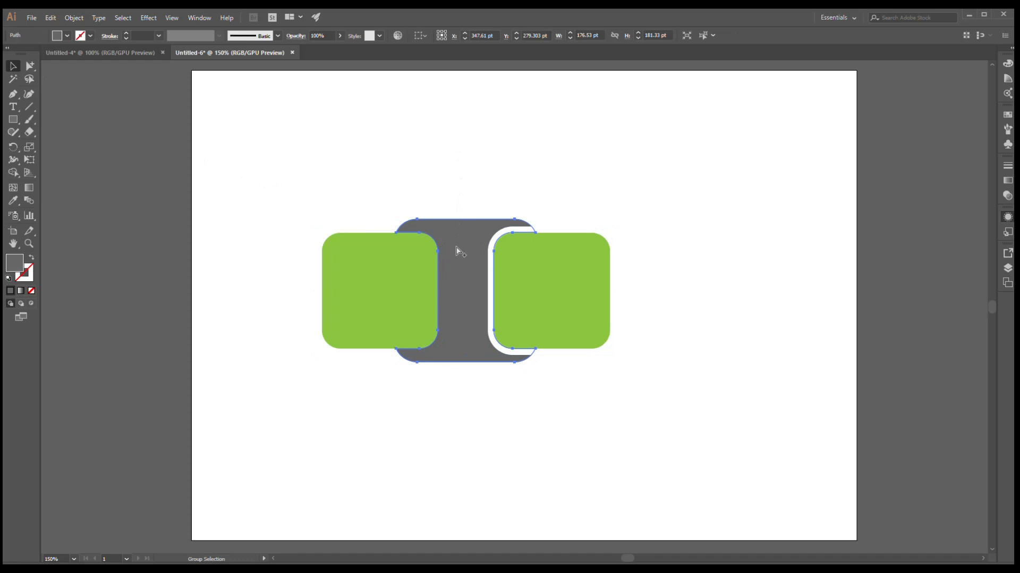
key(ctrl+shift+bracketleft)
key(v)
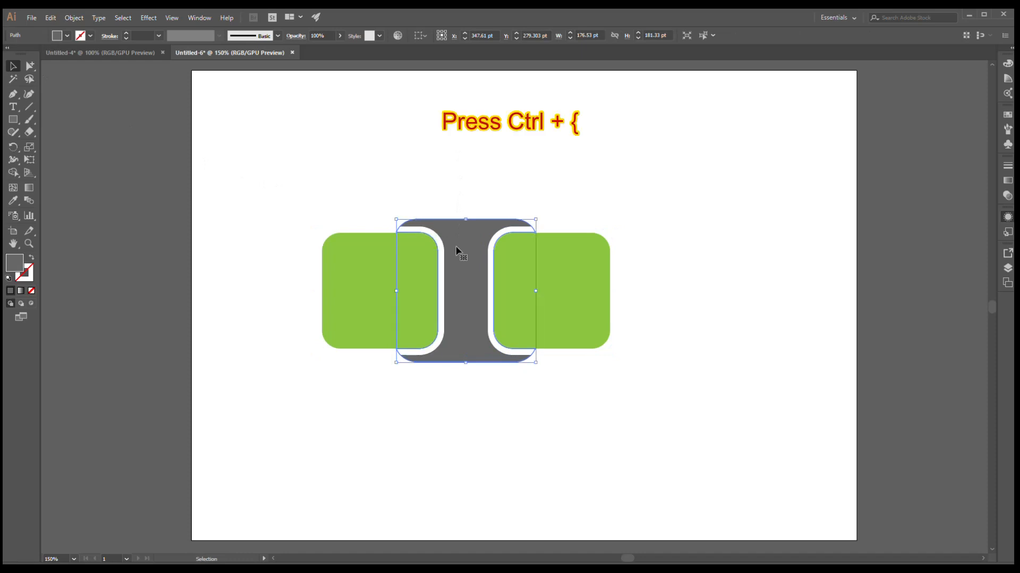
- Select all the icon shapes and group them
click(467, 175)
scroll(468, 179, down, 1)
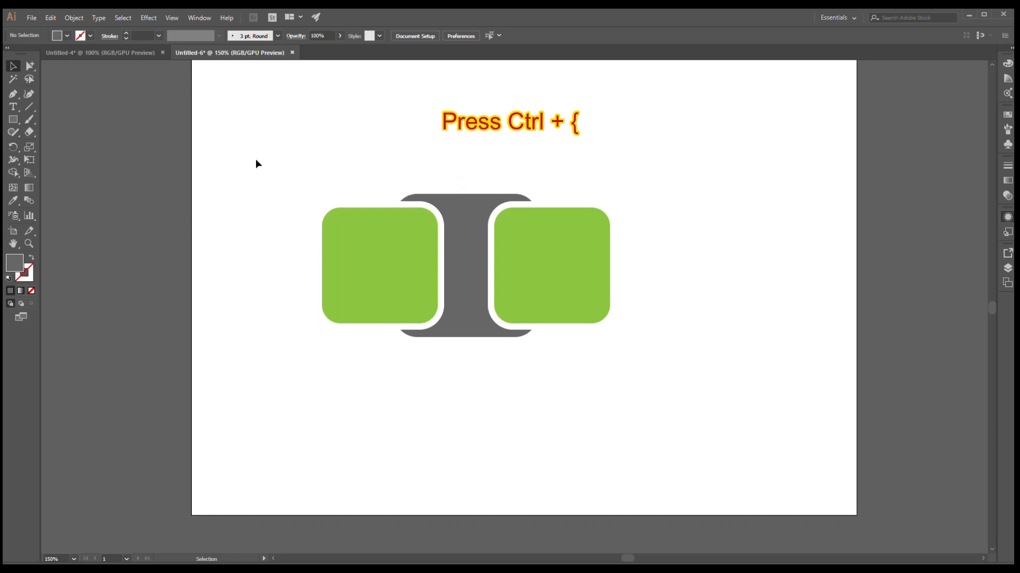
drag(257, 161, 366, 245)
click(305, 190)
drag(307, 167, 346, 205)
click(340, 198)
drag(270, 157, 685, 401)
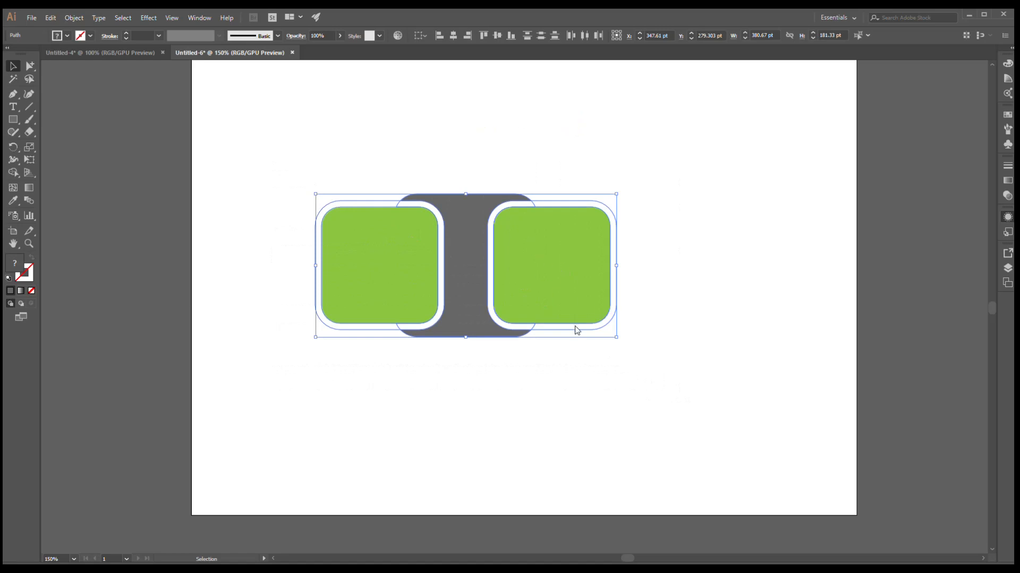
key(ctrl+g)
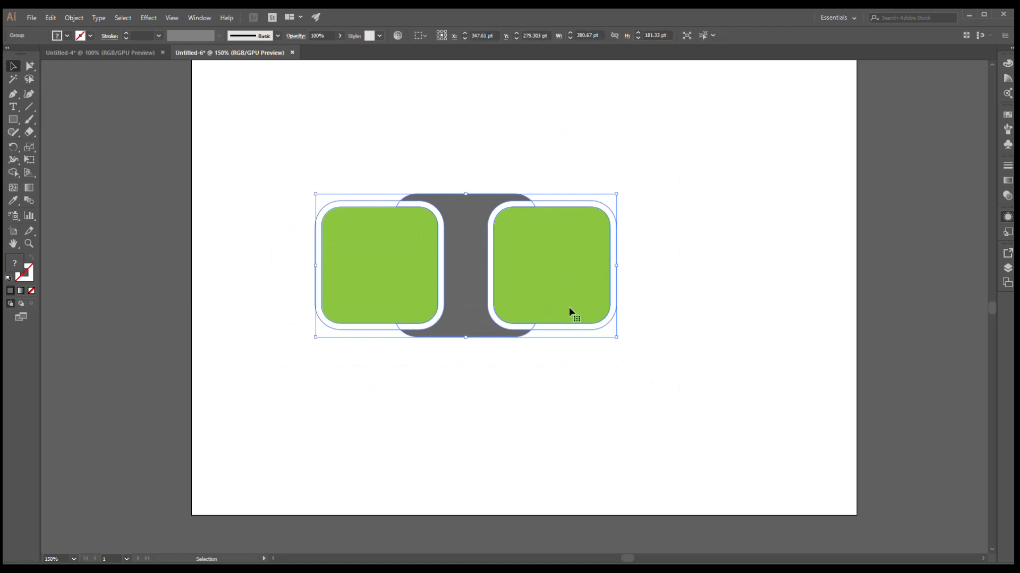
- Move the icon group toward the centre of the artboard
click(544, 344)
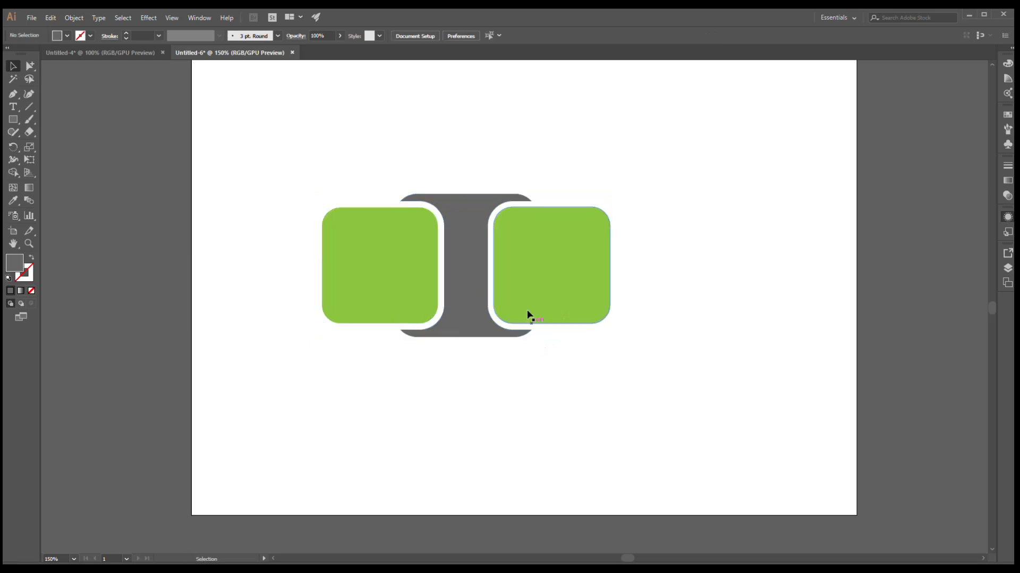
click(526, 308)
scroll(519, 291, right, 4)
click(489, 389)
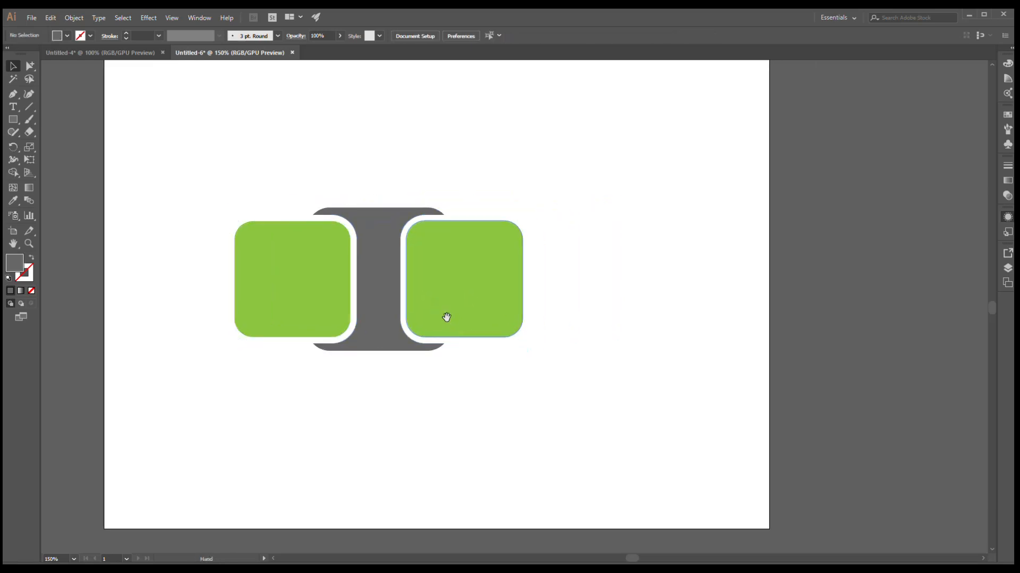
drag(428, 311, 471, 308)
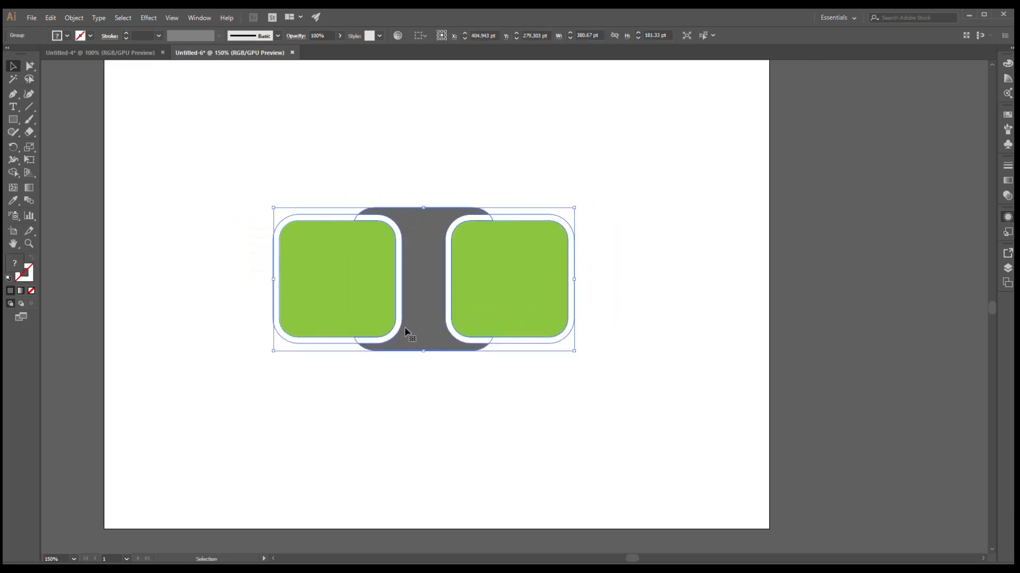
drag(411, 340, 449, 361)
click(473, 200)
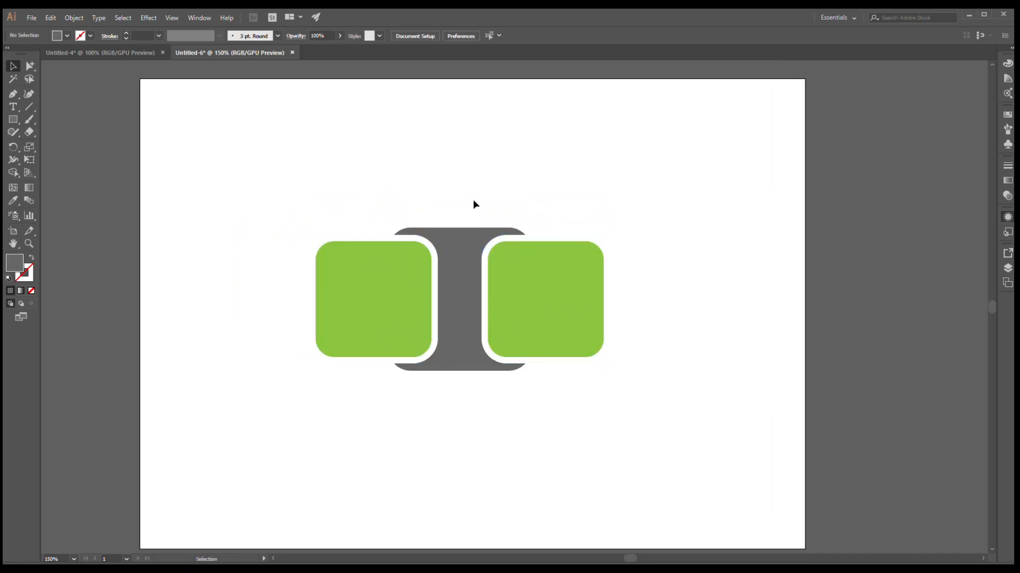
- Apply a Drop Shadow effect to the whole icon group
drag(462, 266, 462, 269)
scroll(463, 269, down, 3)
click(454, 422)
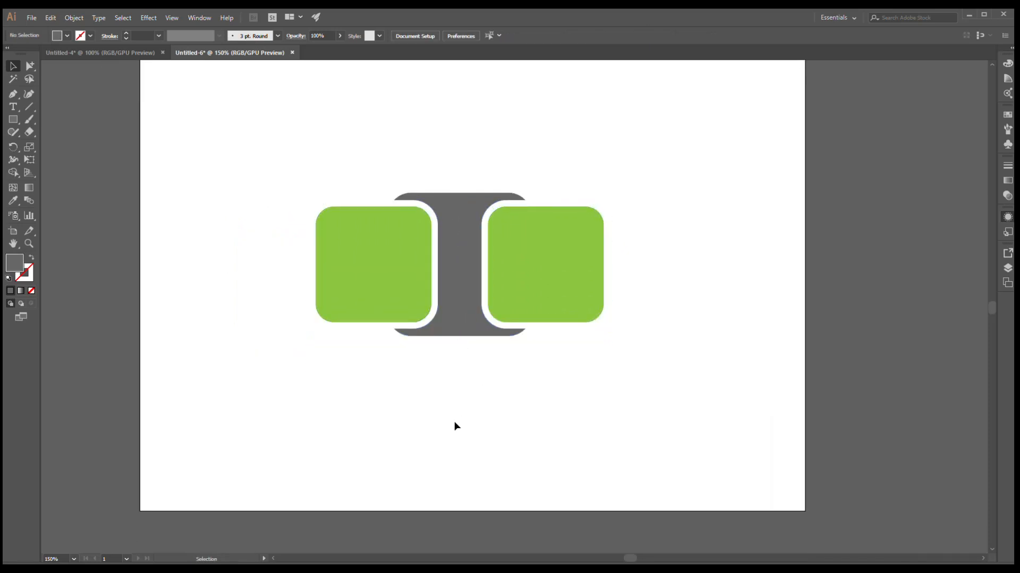
scroll(454, 422, up, 2)
click(474, 295)
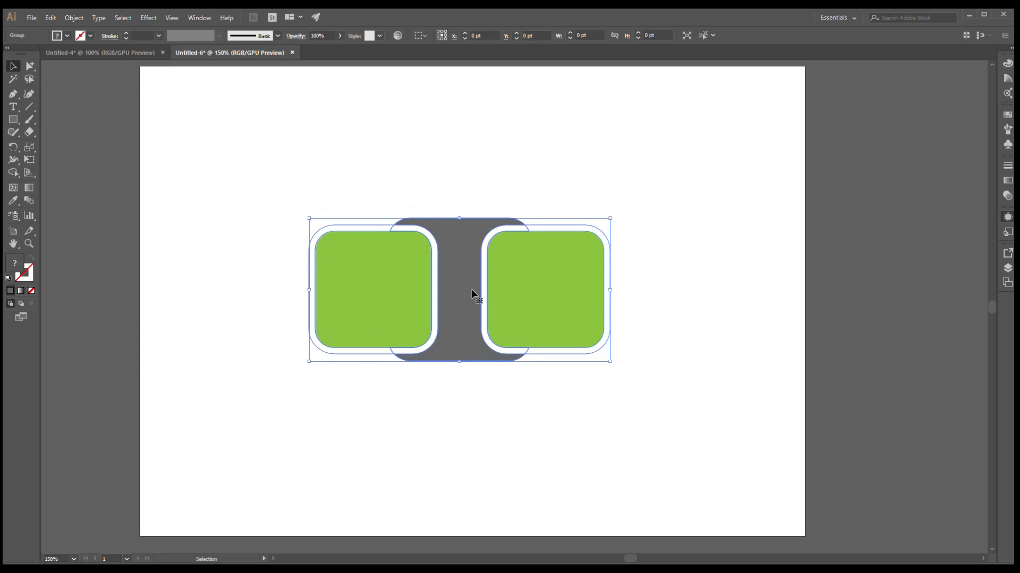
click(150, 19)
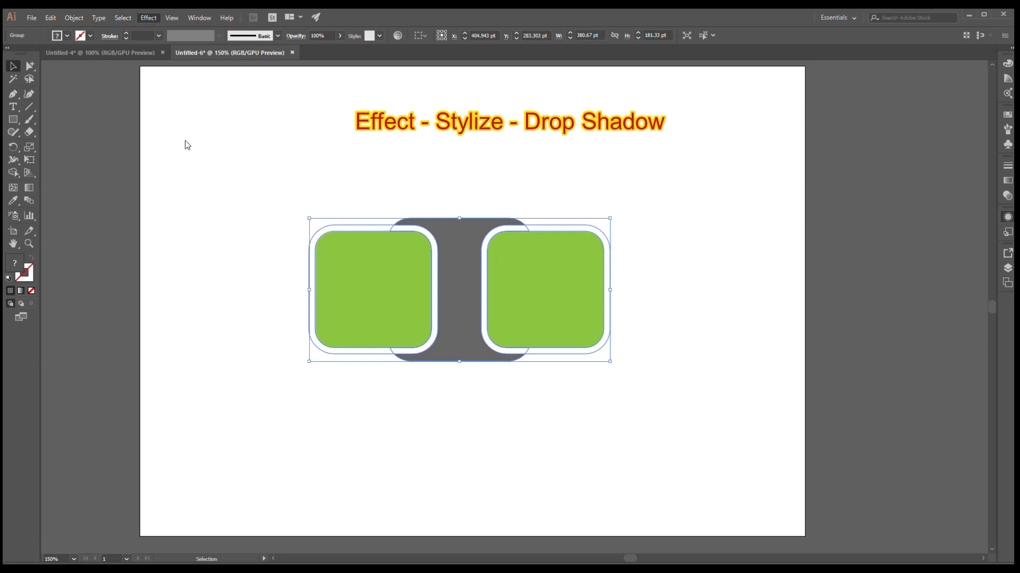
click(295, 140)
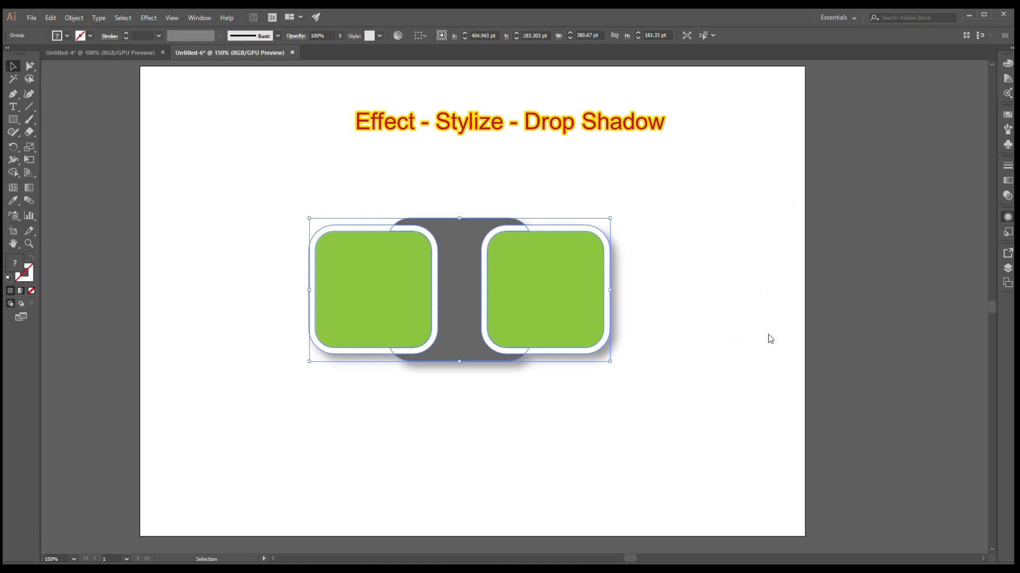
click(680, 325)
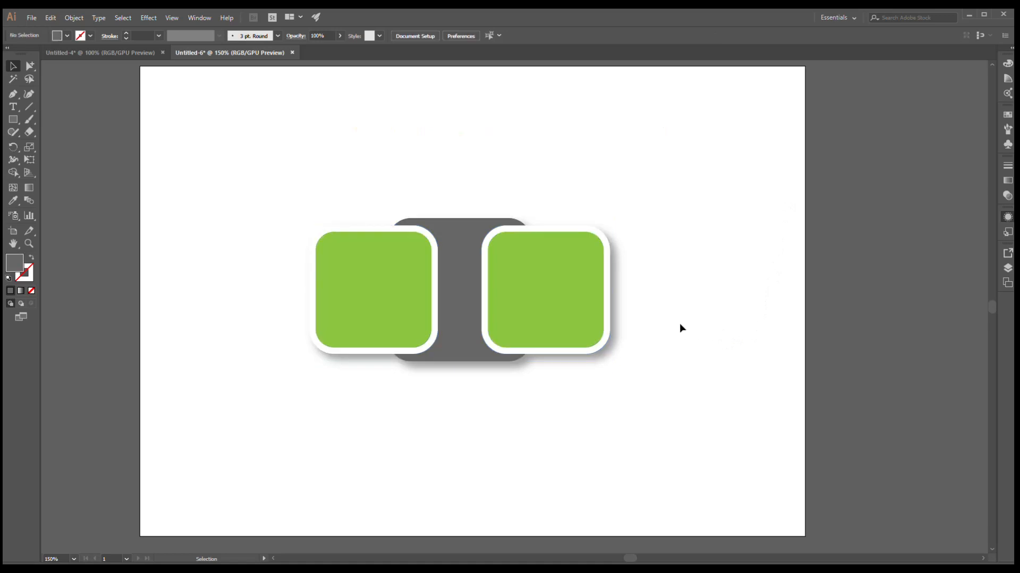
scroll(552, 324, up, 1)
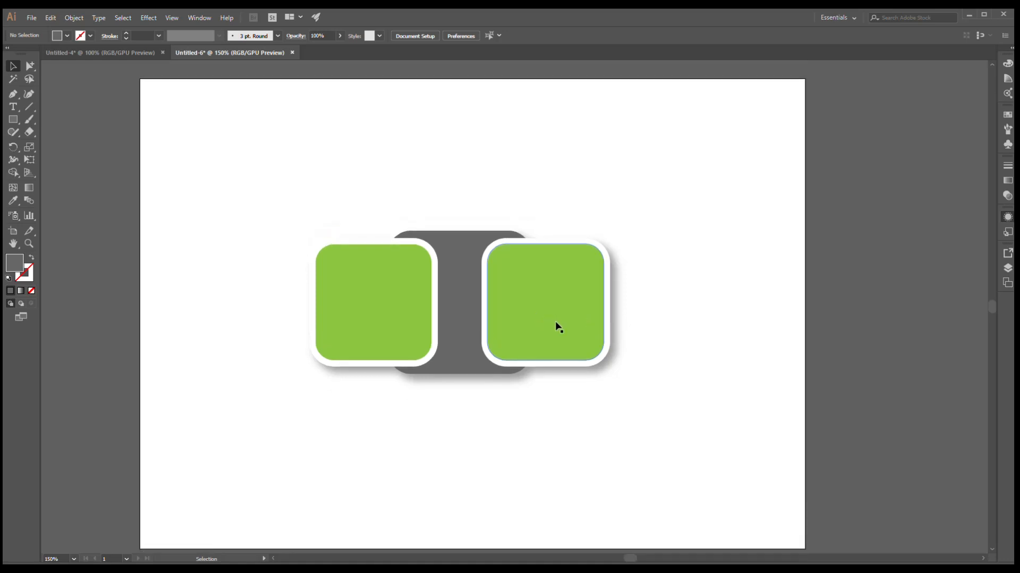
drag(556, 309, 556, 302)
click(678, 300)
scroll(678, 299, down, 1)
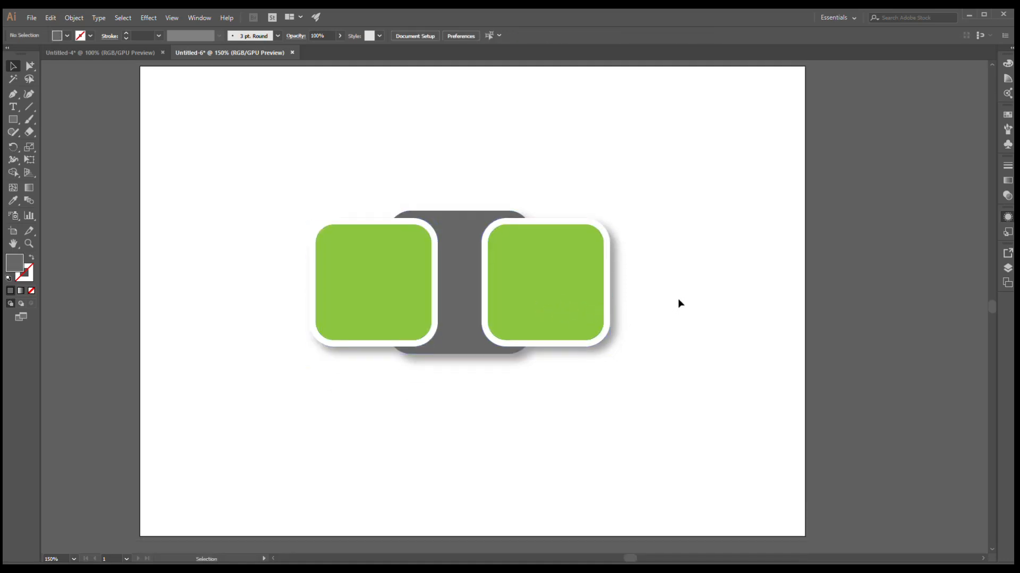
scroll(678, 299, down, 1)
scroll(676, 300, up, 2)
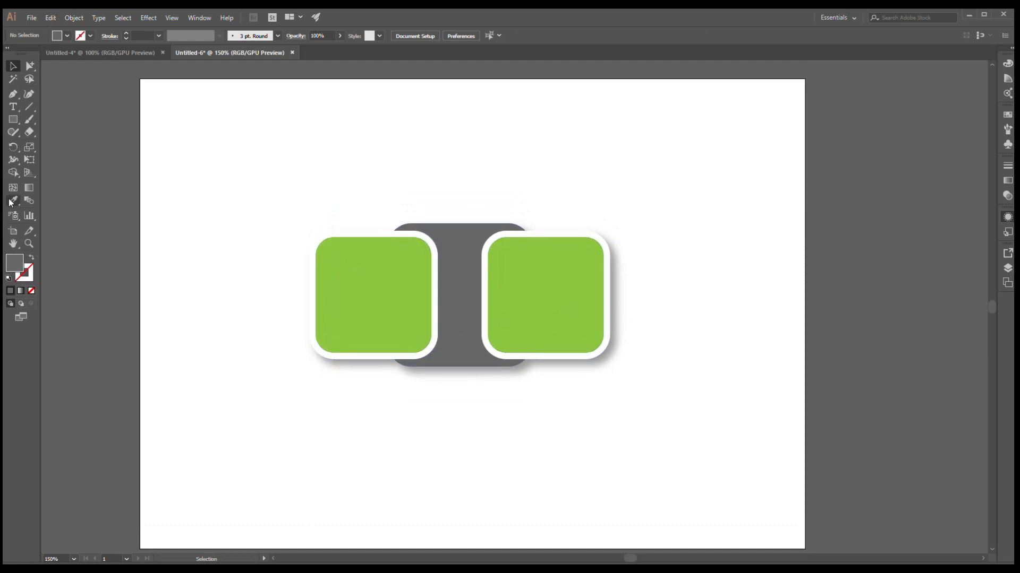
- Add a "Lorem ipsum" placeholder text line inside the left green square and nudge it into place
click(13, 107)
click(340, 273)
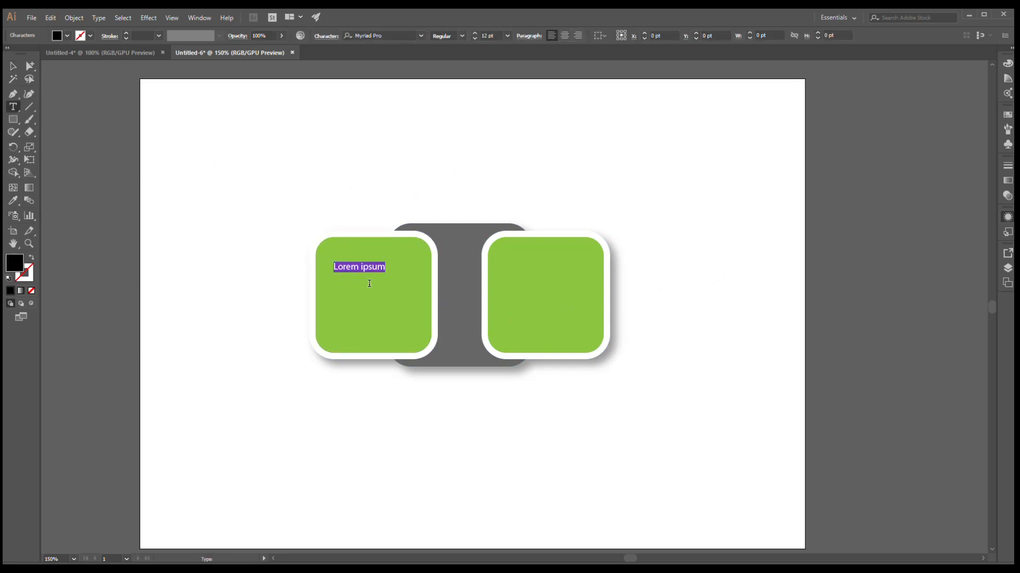
click(13, 66)
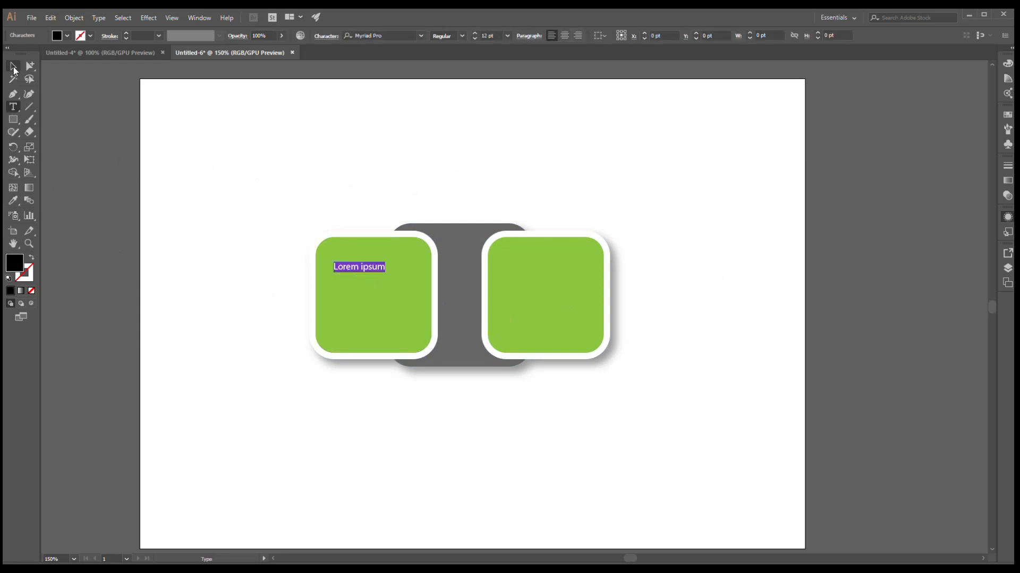
click(284, 152)
drag(374, 274, 381, 267)
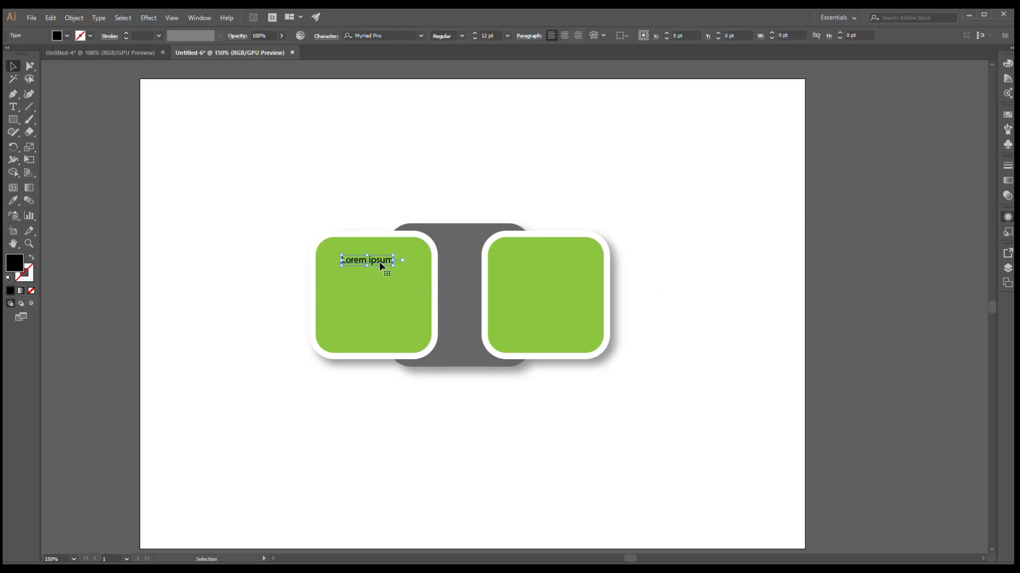
- Extend the text to three "Lorem ipsum" lines by adding two pasted lines below the first
double_click(381, 266)
key(ctrl+c)
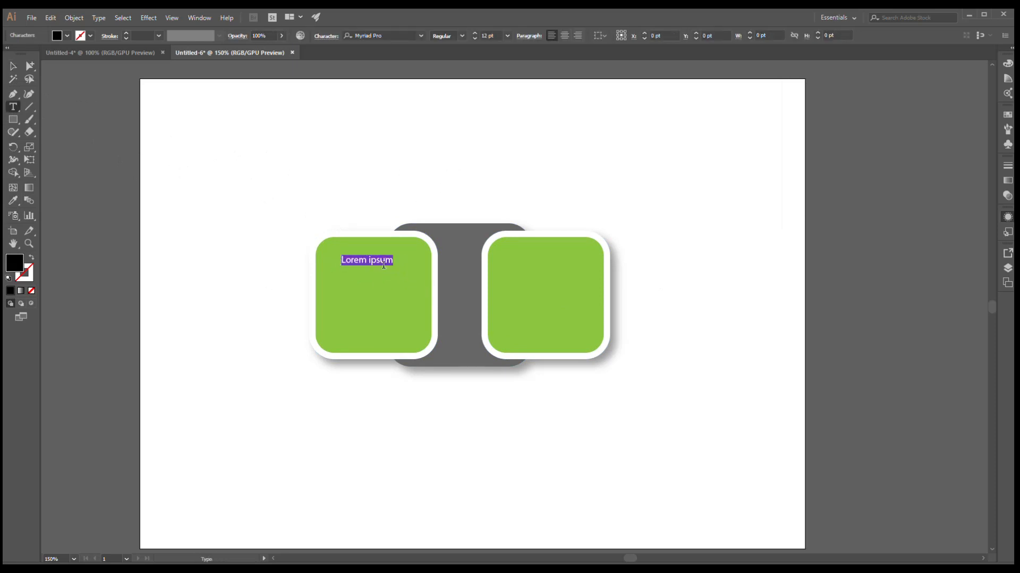
click(404, 269)
key(Return)
key(ctrl+v)
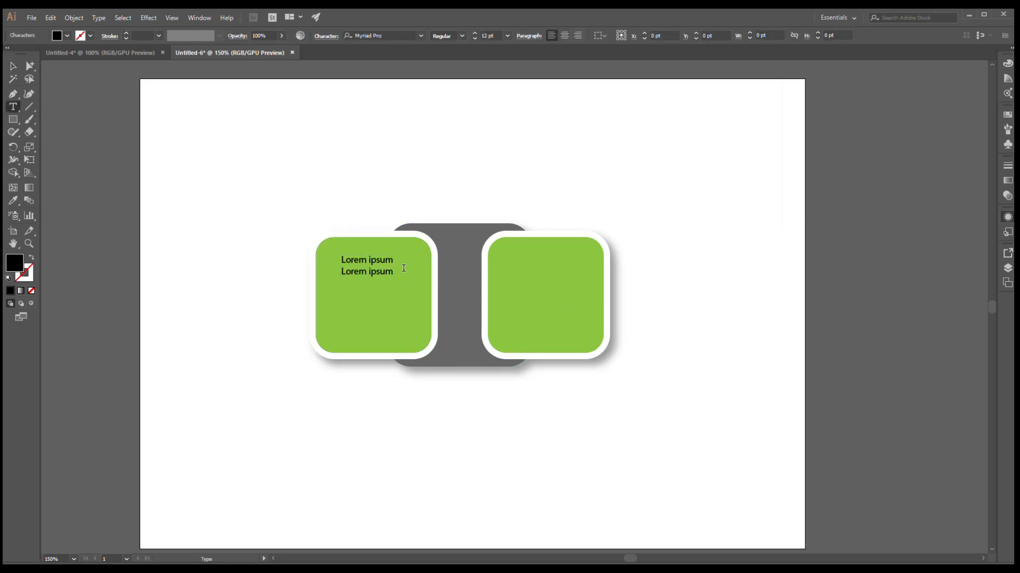
key(Return)
key(ctrl+v)
- Move the three-line text block down toward the centre of the left green square
click(13, 67)
click(276, 157)
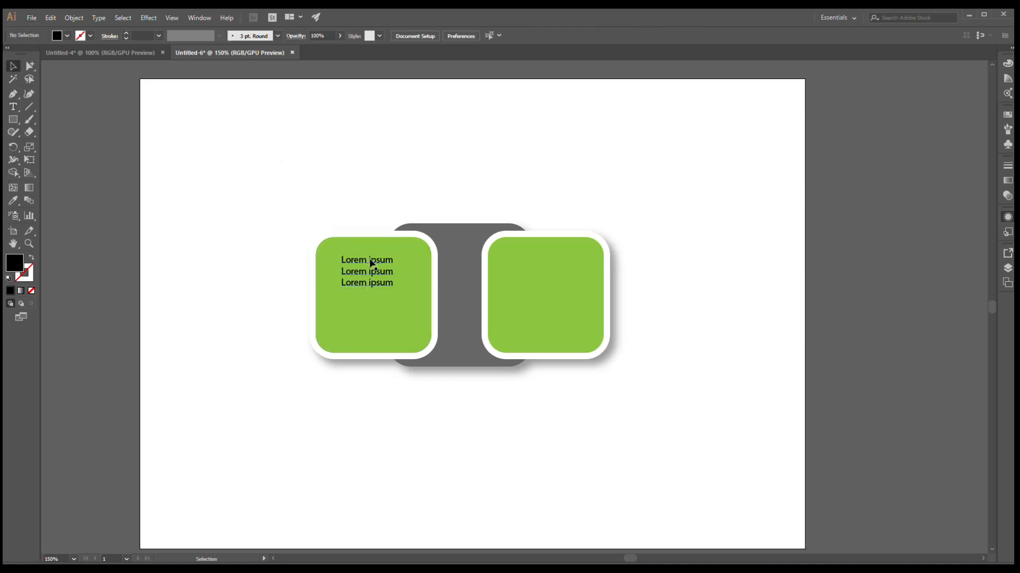
drag(371, 264, 373, 283)
click(380, 187)
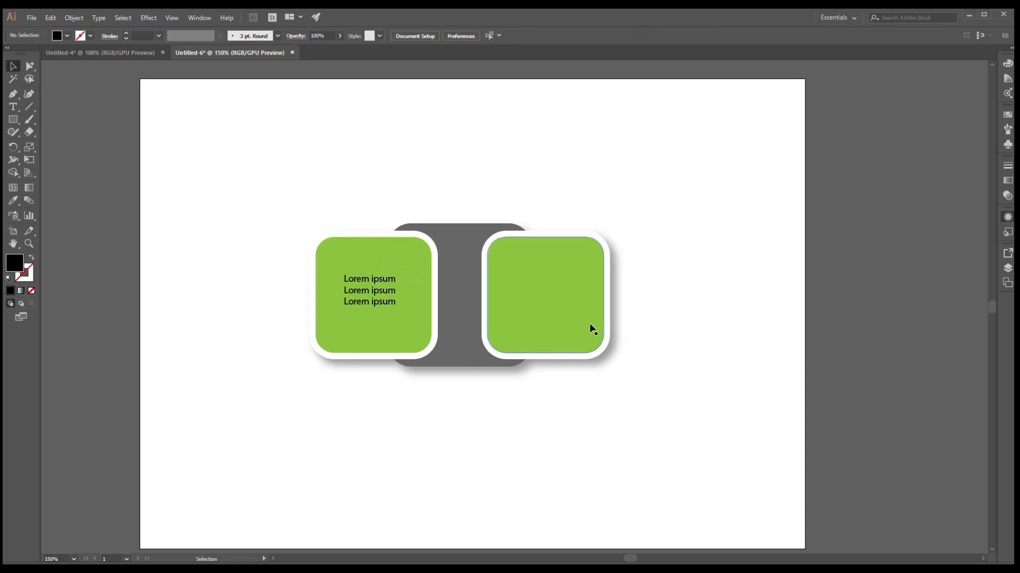
- Duplicate the text block into the centre of the right green square
click(391, 301)
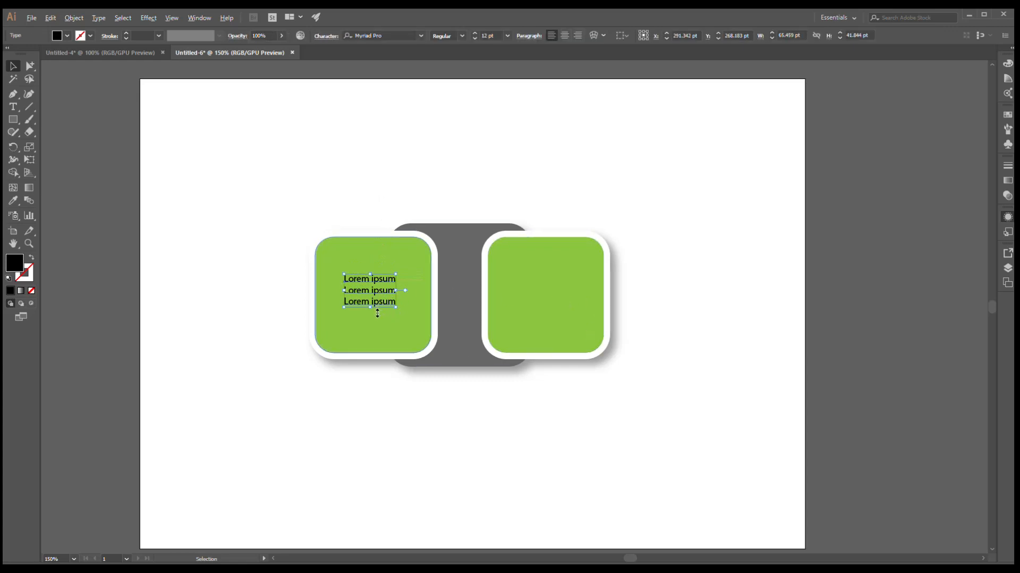
key(ctrl+2)
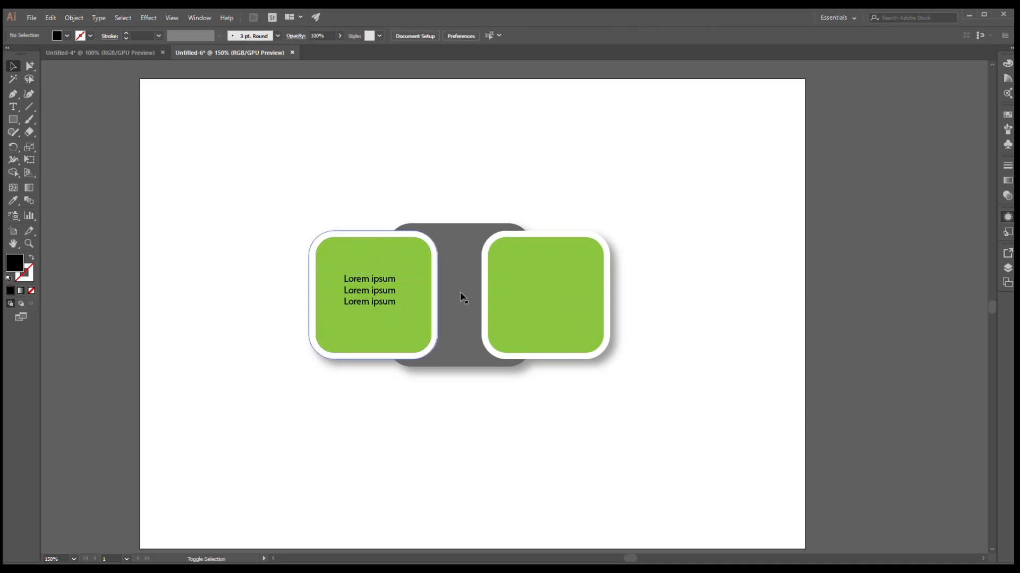
click(395, 301)
drag(387, 296, 565, 295)
click(727, 274)
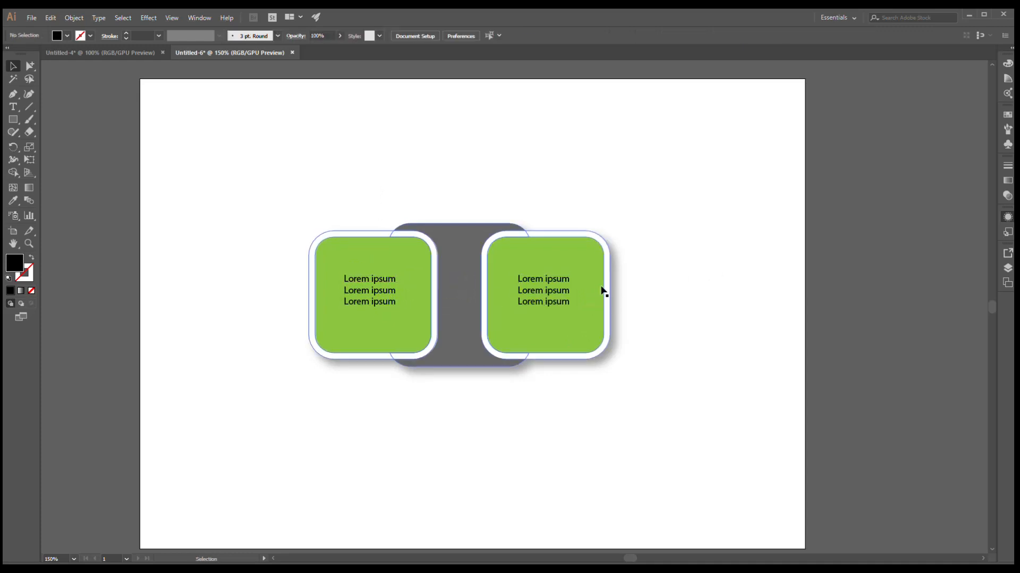
click(569, 291)
click(704, 215)
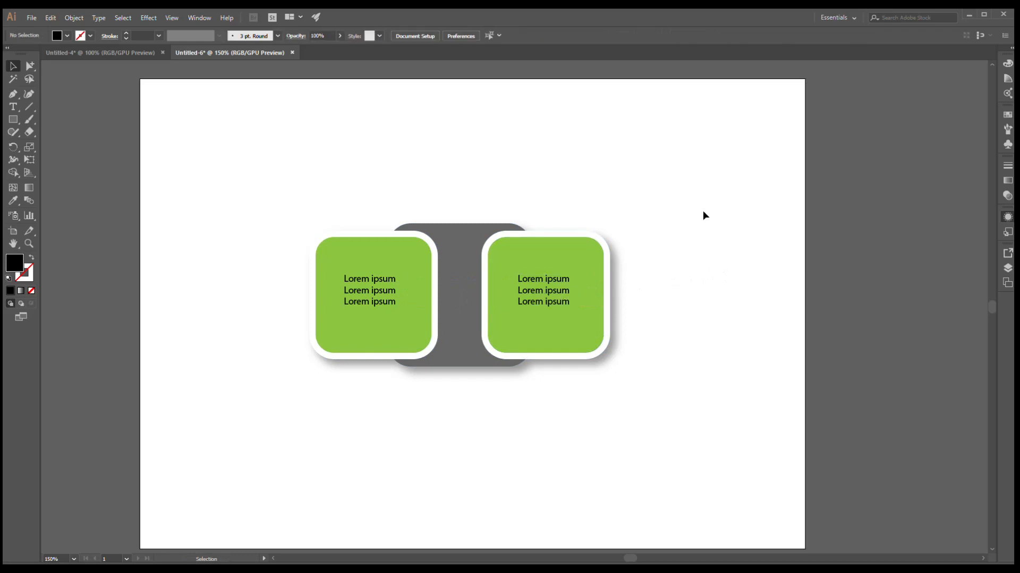
scroll(703, 210, down, 2)
scroll(701, 212, up, 1)
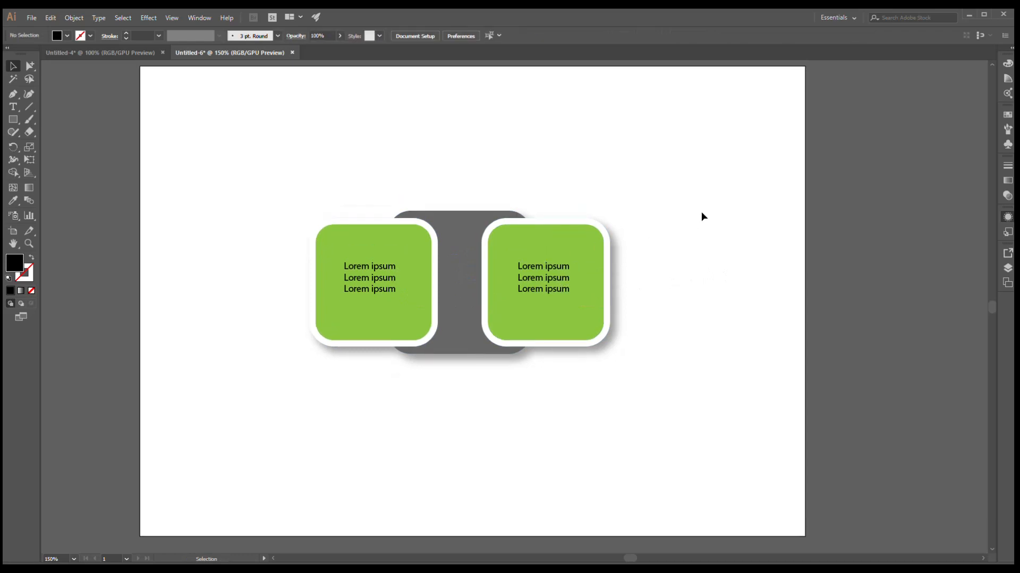
scroll(701, 213, up, 1)
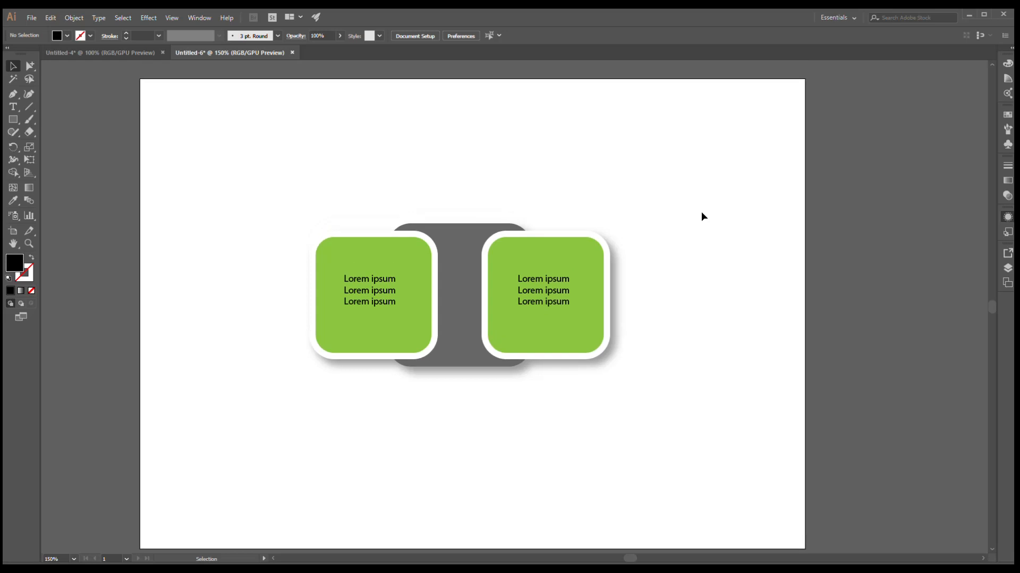
scroll(702, 213, down, 2)
scroll(701, 215, up, 1)
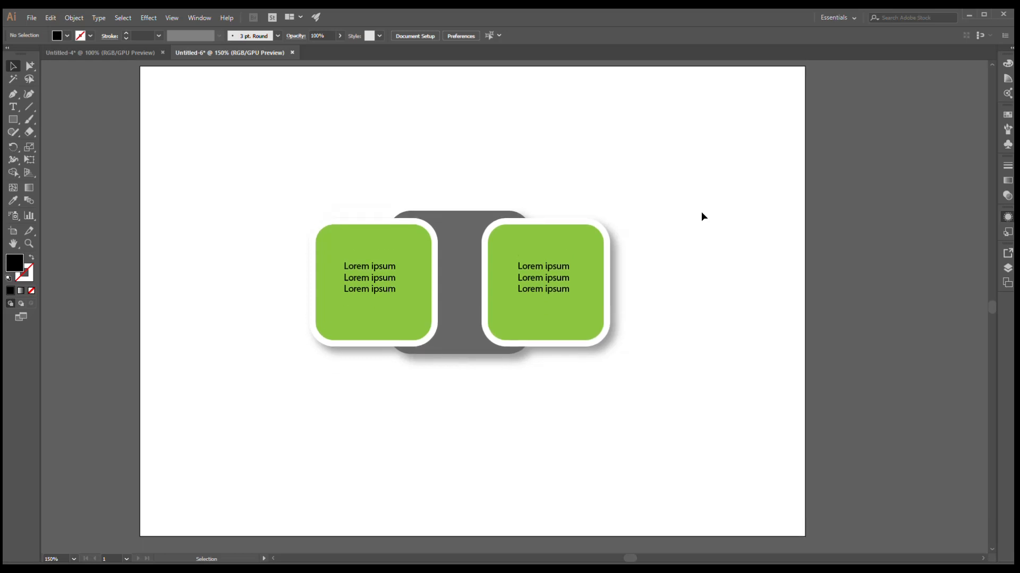